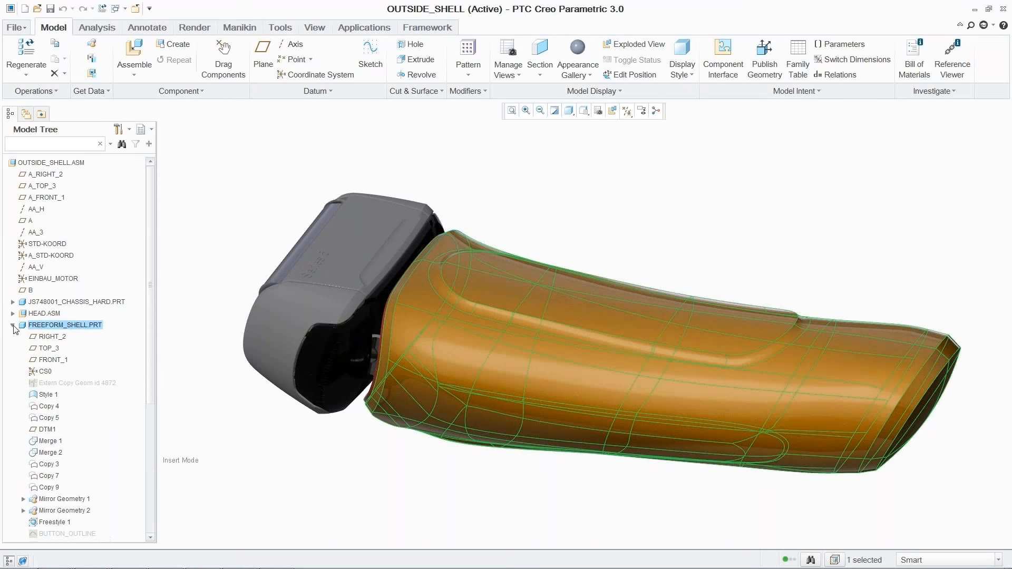
Hide FREEFORM_SHELL.PRT and exit insert mode, resuming the suppressed shell components of the assembly
{"action": "right_click", "coordinate": [72, 326]}
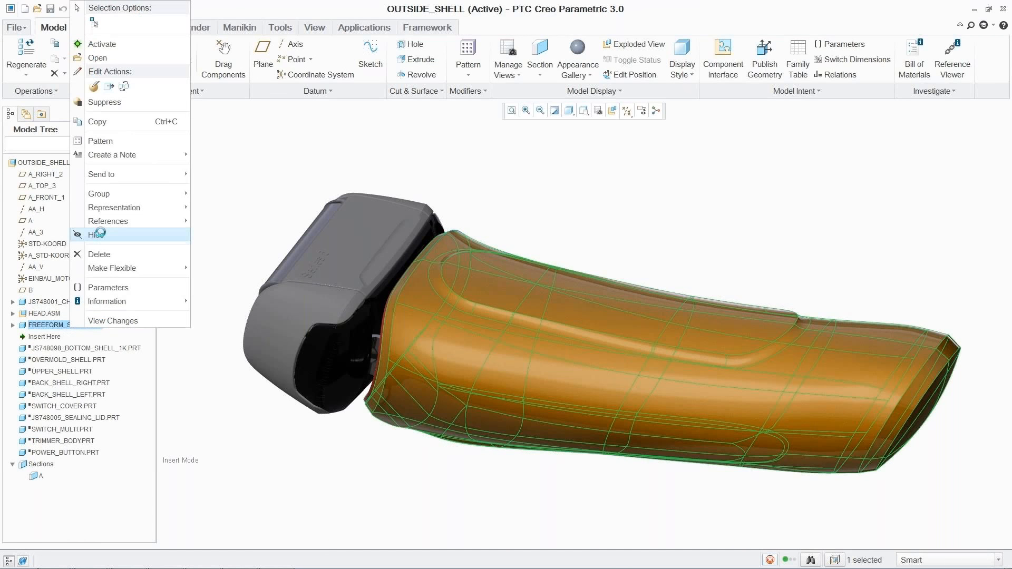
{"action": "left_click", "coordinate": [98, 234]}
{"action": "right_click", "coordinate": [42, 340]}
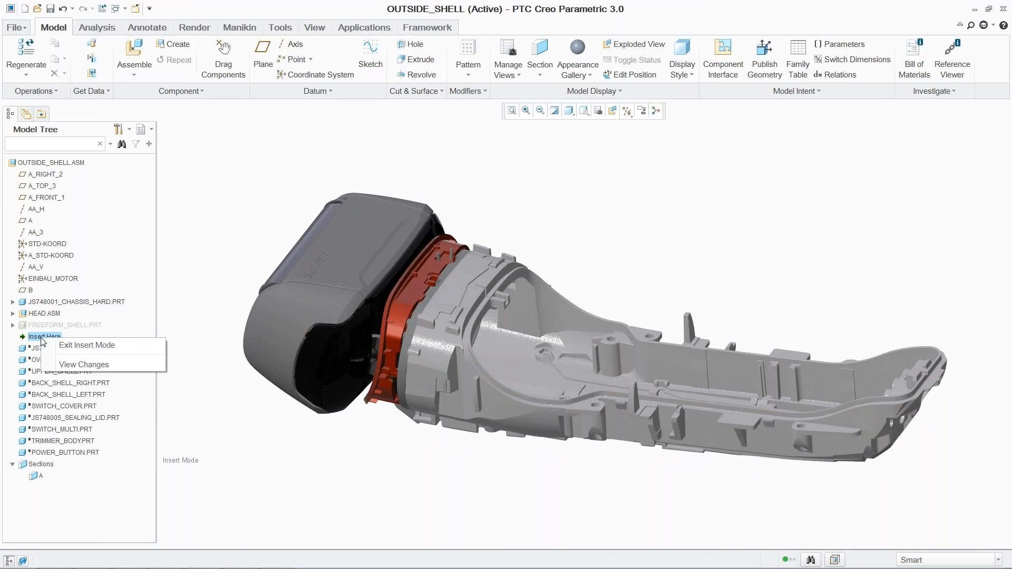
{"action": "left_click", "coordinate": [105, 343]}
{"action": "left_click", "coordinate": [575, 309]}
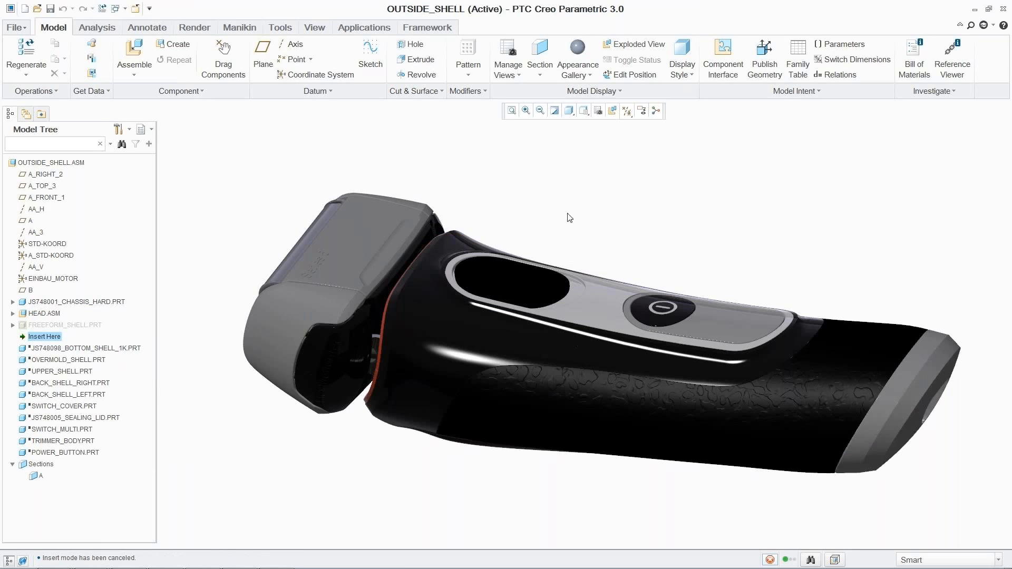
Toggle the exploded view of the shaver assembly to inspect its components
{"action": "left_click", "coordinate": [612, 110]}
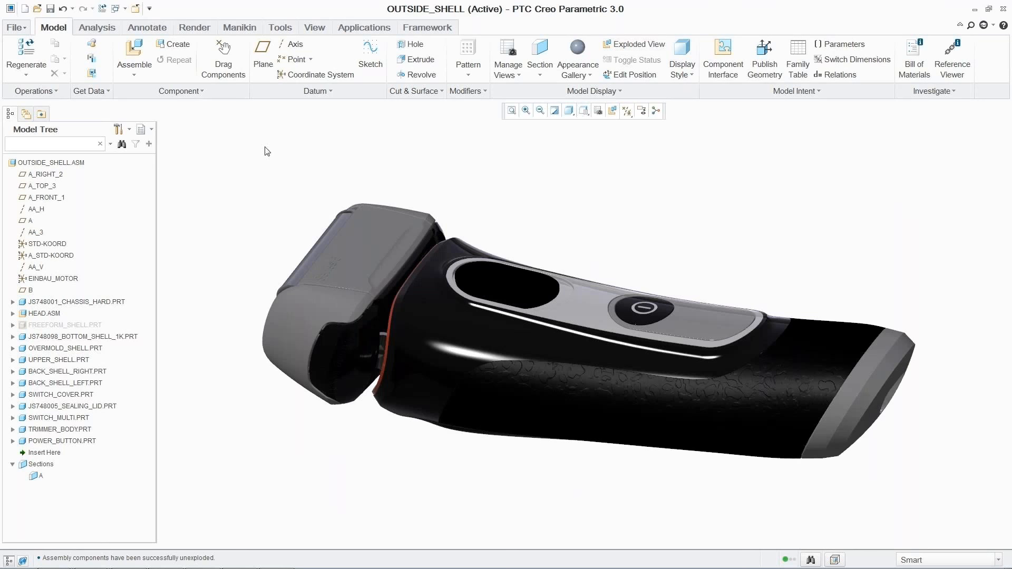
Start a design exploration session named color_and_shape_exploration with the description "Explore different materials and colors. Also change body shape."
{"action": "left_click", "coordinate": [5, 26]}
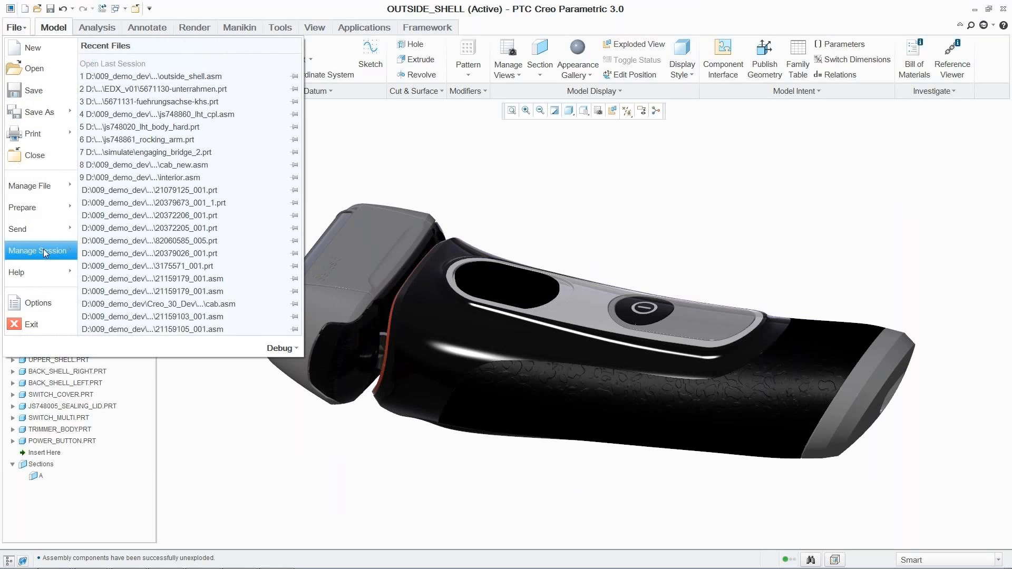
{"action": "mouse_move", "coordinate": [44, 251]}
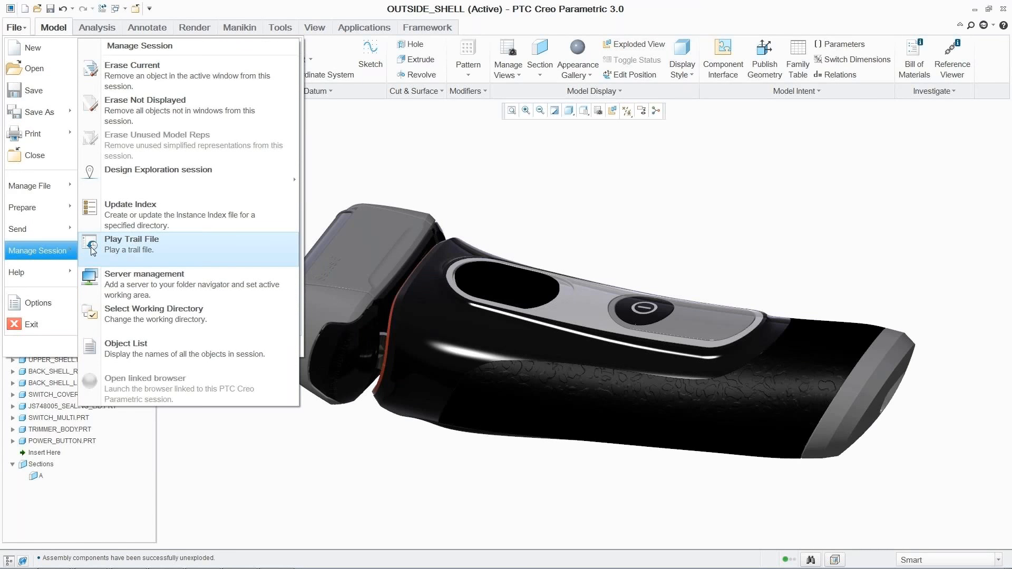
{"action": "mouse_move", "coordinate": [163, 176]}
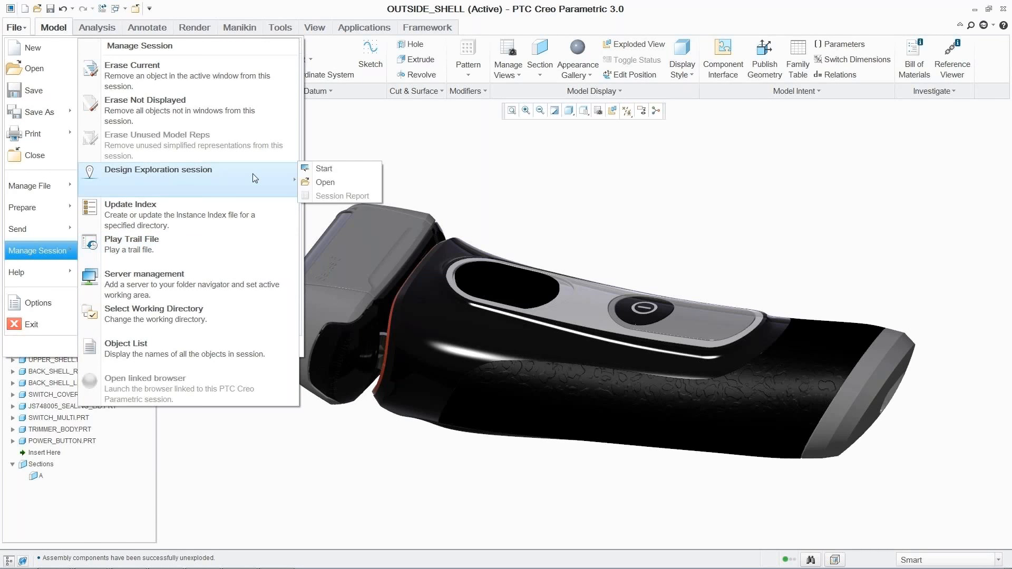
{"action": "left_click", "coordinate": [323, 169]}
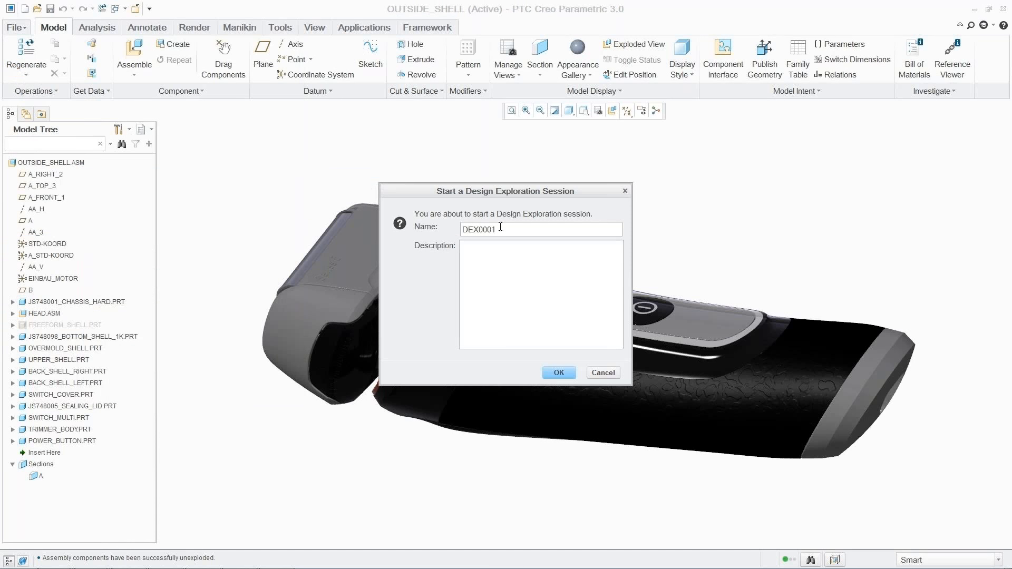
{"action": "left_click_drag", "start_coordinate": [500, 227], "coordinate": [471, 225]}
{"action": "key", "text": "BackSpace"}
{"action": "type", "text": "color_and_shape_exploration"}
{"action": "left_click", "coordinate": [500, 330]}
{"action": "type", "text": "Explore different materials and colors. Also change body shape."}
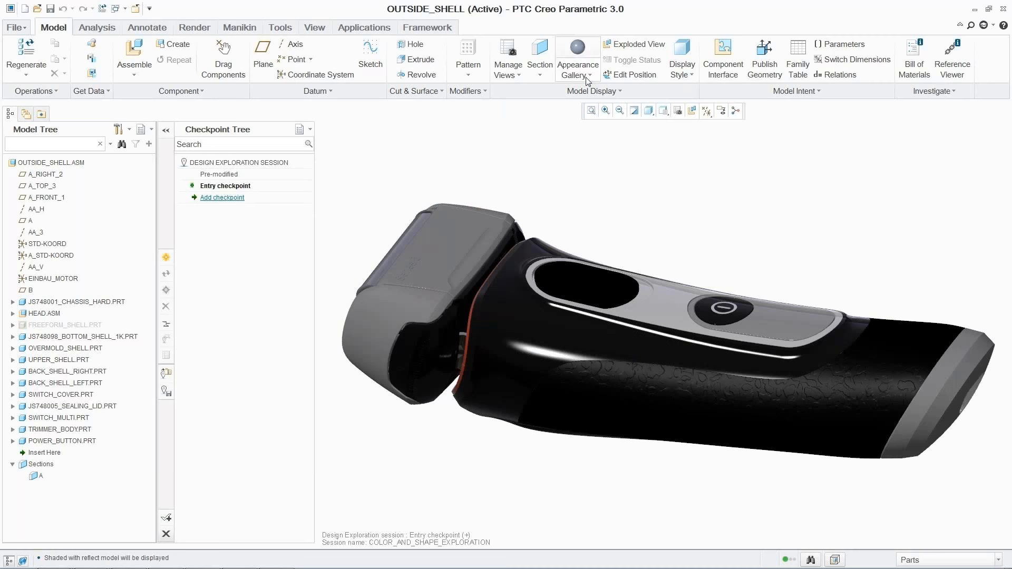
Pick the grip's adv-rubber-black appearance from the model and change its color to blue with B at 255
{"action": "left_click", "coordinate": [586, 77]}
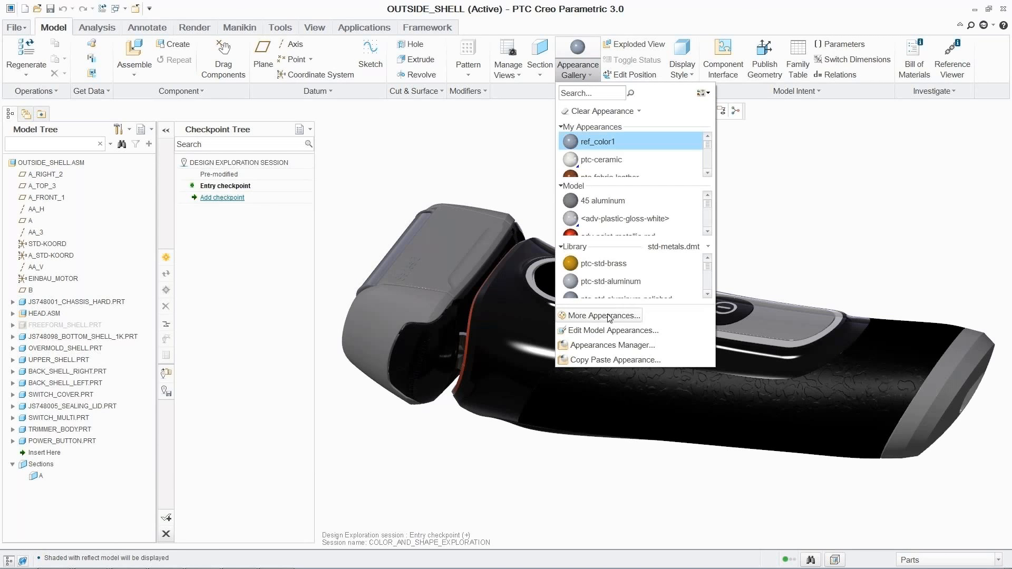
{"action": "left_click", "coordinate": [606, 330]}
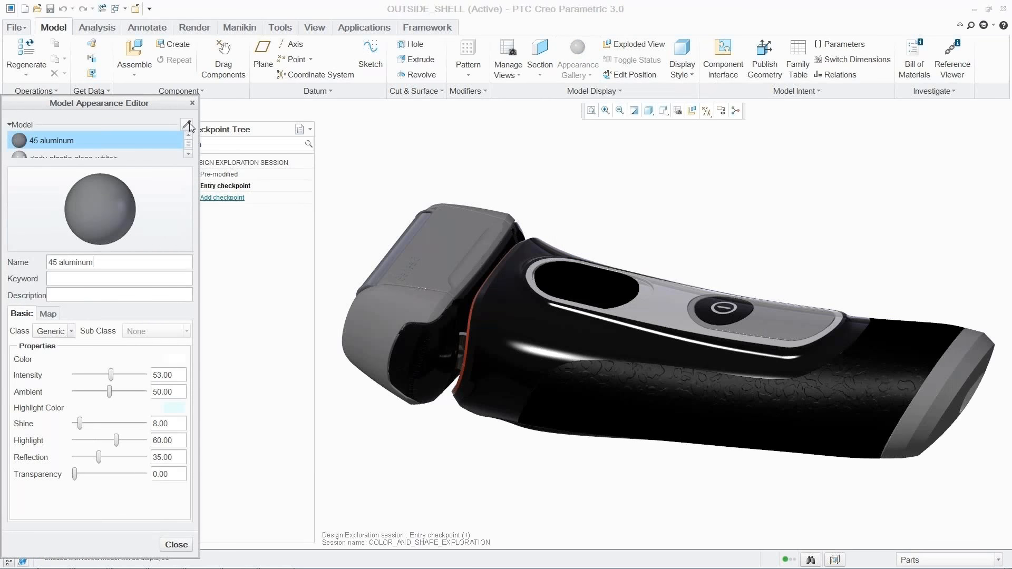
{"action": "left_click", "coordinate": [635, 392]}
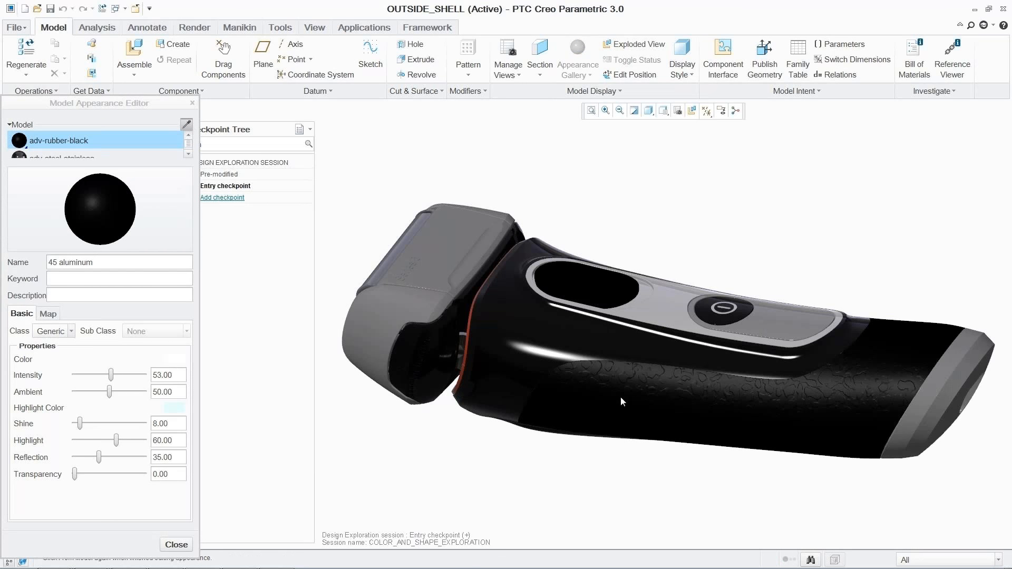
{"action": "left_click", "coordinate": [171, 360]}
{"action": "left_click_drag", "start_coordinate": [886, 255], "coordinate": [965, 254]}
{"action": "left_click", "coordinate": [949, 288]}
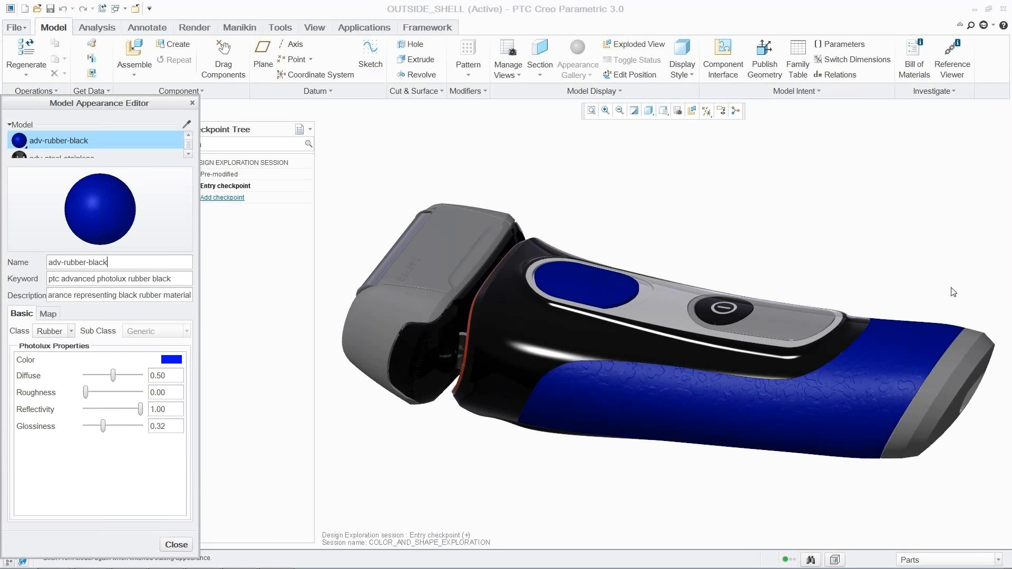
{"action": "left_click", "coordinate": [176, 545]}
Apply the adv-chrome appearance to the upper shell, both back shells, the dark head parts and the trimmer body
{"action": "left_click", "coordinate": [578, 60]}
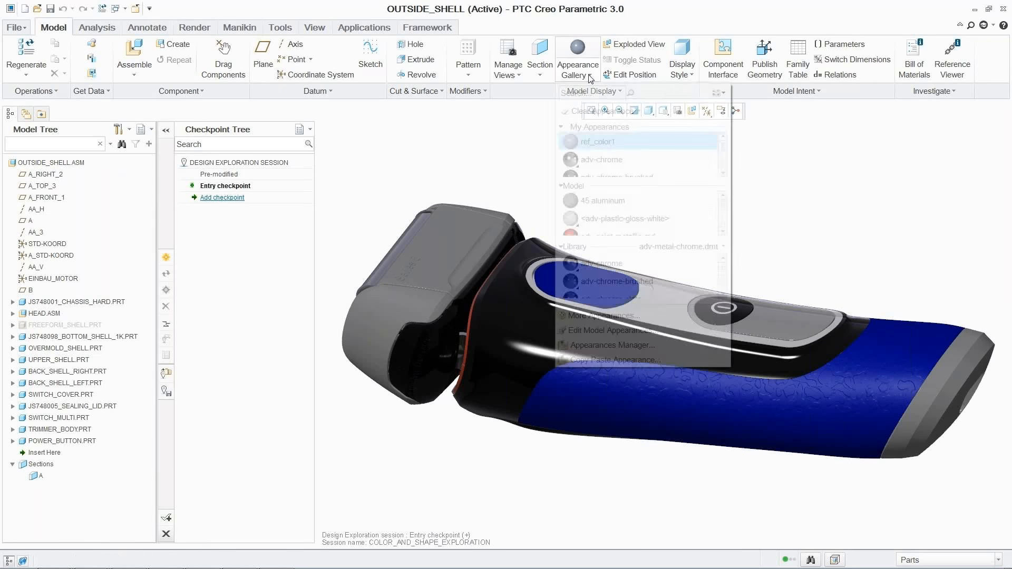
{"action": "left_click", "coordinate": [601, 264]}
{"action": "left_click", "coordinate": [587, 336]}
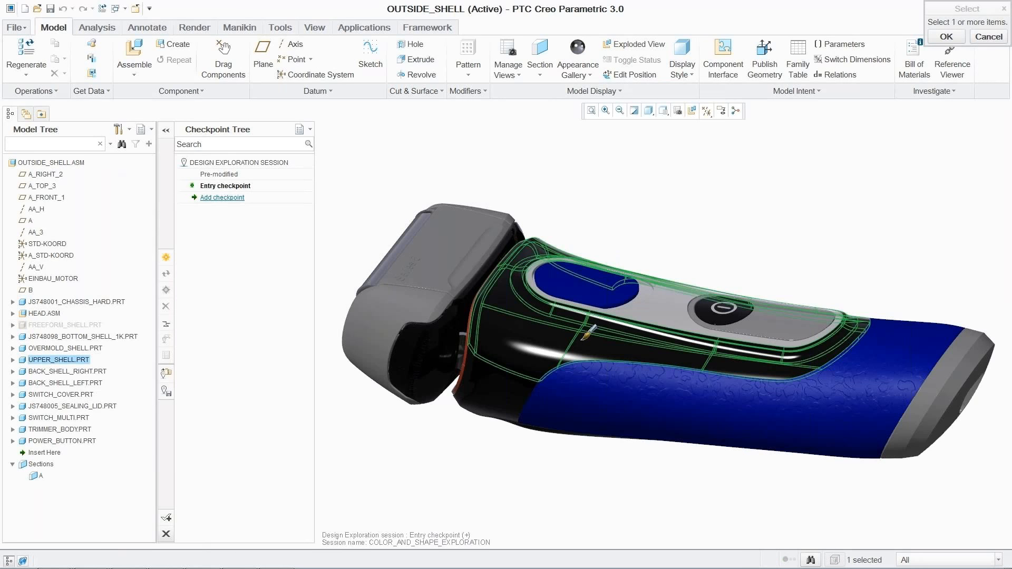
{"action": "left_click", "coordinate": [507, 379], "text": "ctrl"}
{"action": "left_click", "coordinate": [427, 356], "text": "ctrl"}
{"action": "mouse_move", "coordinate": [814, 219]}
{"action": "middle_mouse_down"}
{"action": "mouse_move", "coordinate": [839, 203]}
{"action": "mouse_move", "coordinate": [822, 204]}
{"action": "middle_mouse_up"}
{"action": "left_click", "coordinate": [822, 204], "text": "ctrl"}
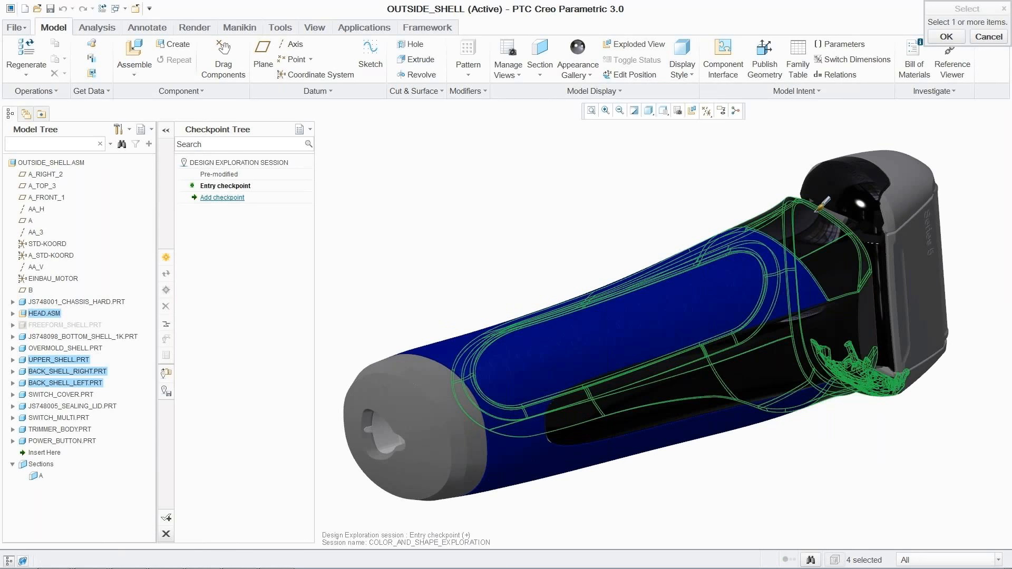
{"action": "left_click", "coordinate": [831, 198], "text": "ctrl"}
{"action": "left_click", "coordinate": [857, 317], "text": "ctrl"}
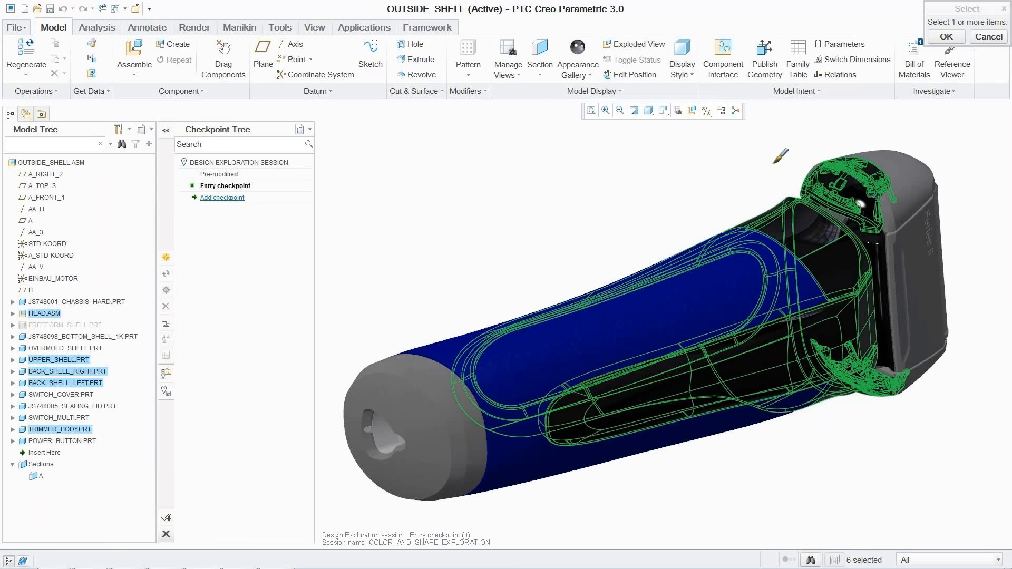
{"action": "left_click", "coordinate": [946, 36]}
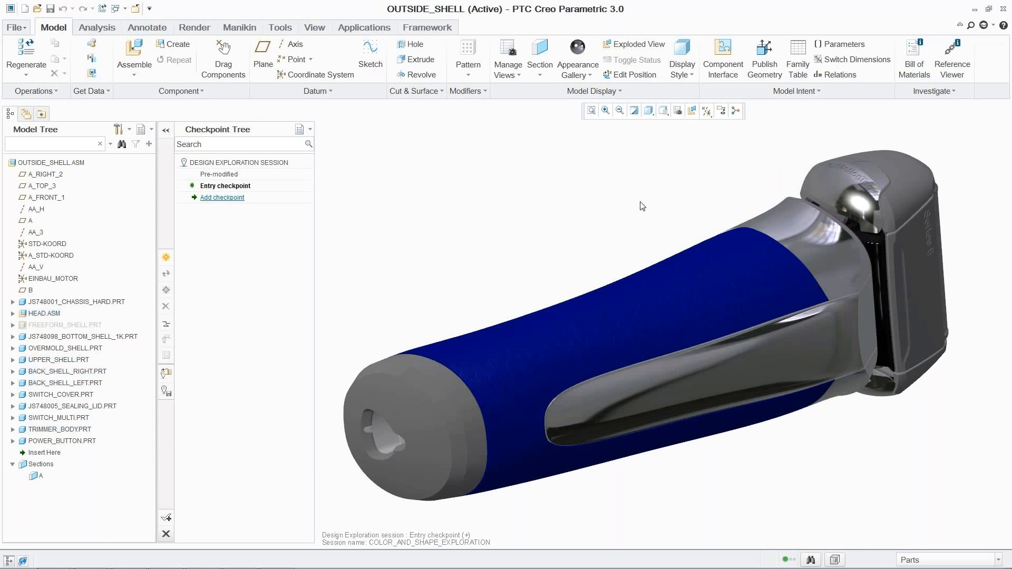
{"action": "key", "text": "v"}
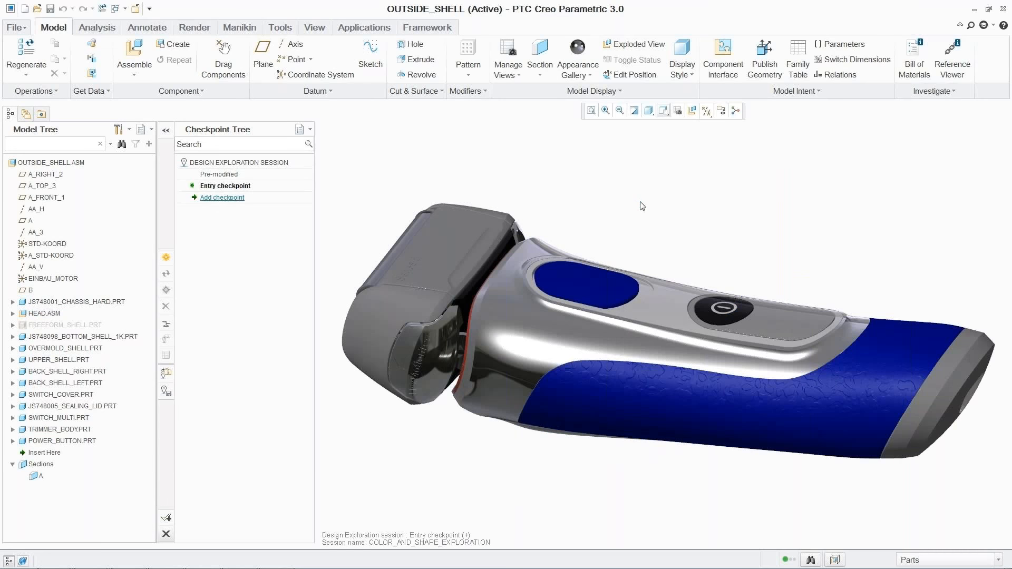
Add a checkpoint named Blue Chrome with the keyword Blue
{"action": "left_click", "coordinate": [166, 258]}
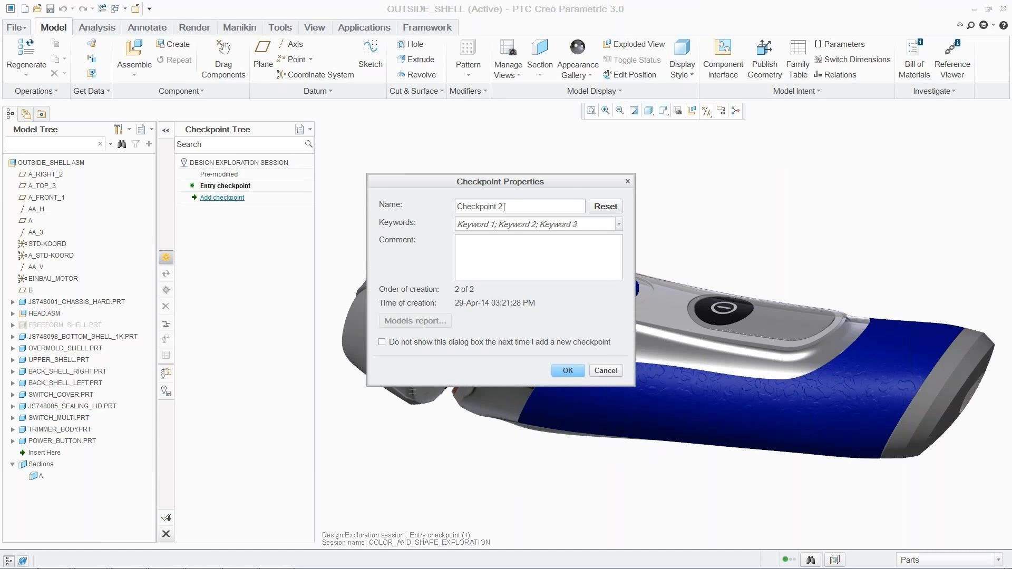
{"action": "triple_click", "coordinate": [533, 205]}
{"action": "key", "text": "BackSpace"}
{"action": "type", "text": "Blue Chrome"}
{"action": "left_click", "coordinate": [581, 225]}
{"action": "type", "text": "Blue"}
{"action": "left_click", "coordinate": [564, 370]}
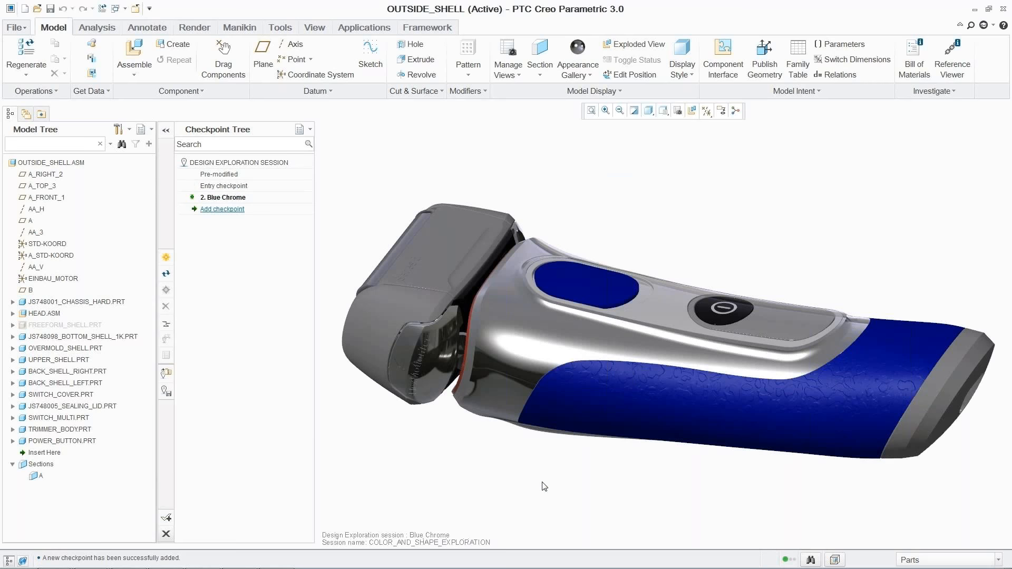
Change the color of the grip's adv-rubber-black appearance to red, with R at 255 and B at its minimum
{"action": "left_click", "coordinate": [590, 75]}
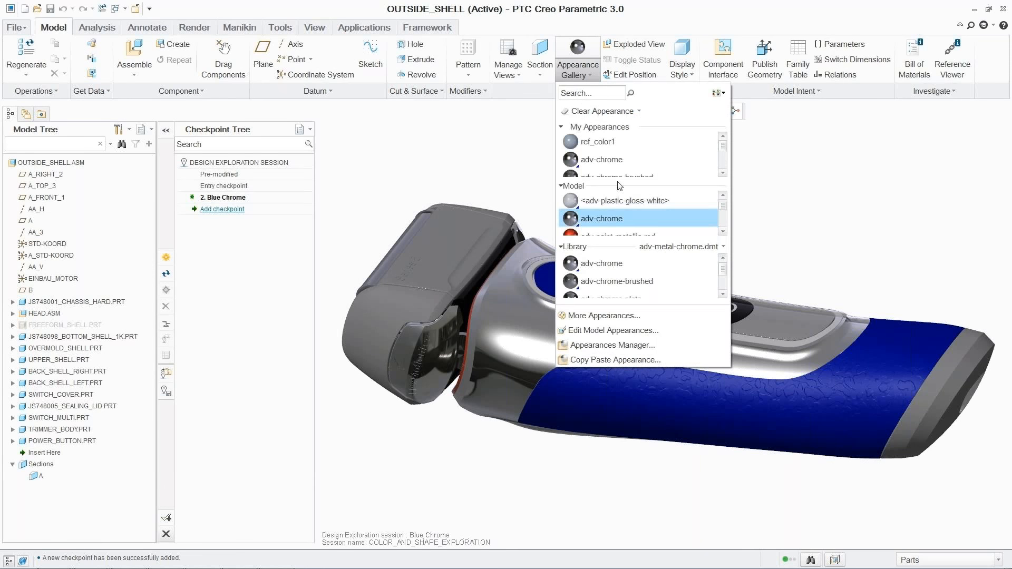
{"action": "left_click", "coordinate": [608, 330]}
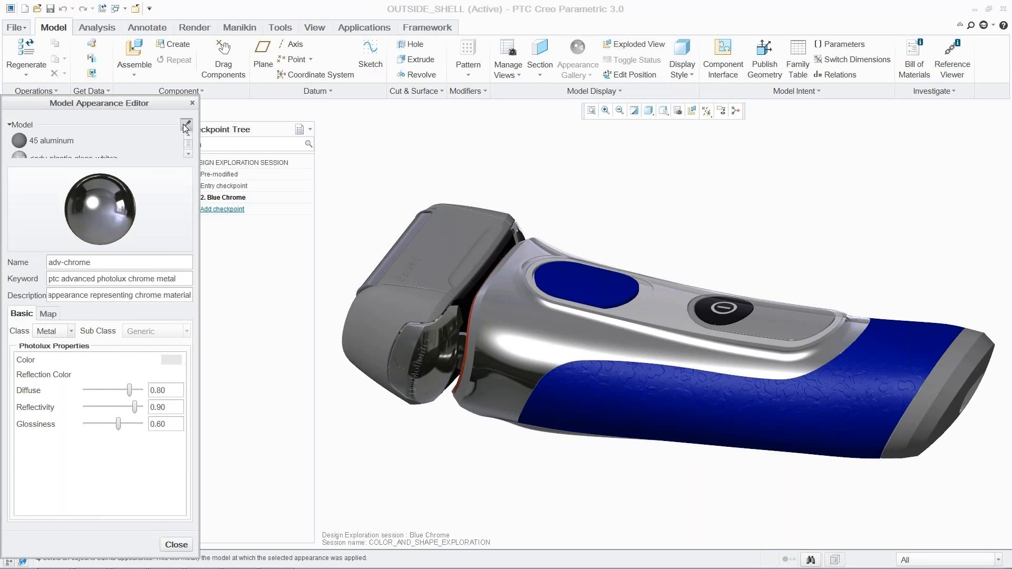
{"action": "left_click", "coordinate": [648, 401]}
{"action": "left_click", "coordinate": [171, 360]}
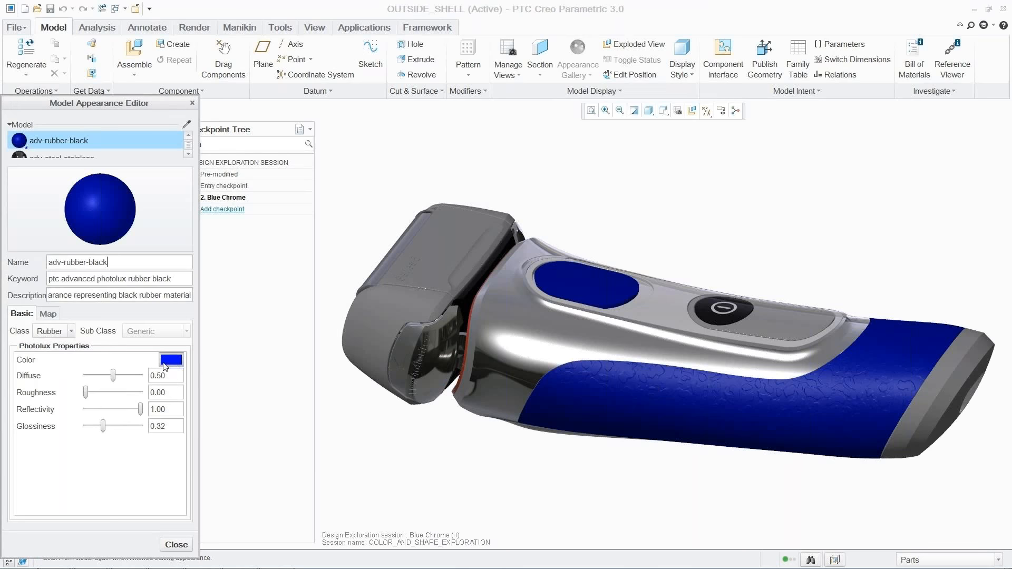
{"action": "left_click_drag", "start_coordinate": [887, 221], "coordinate": [962, 218]}
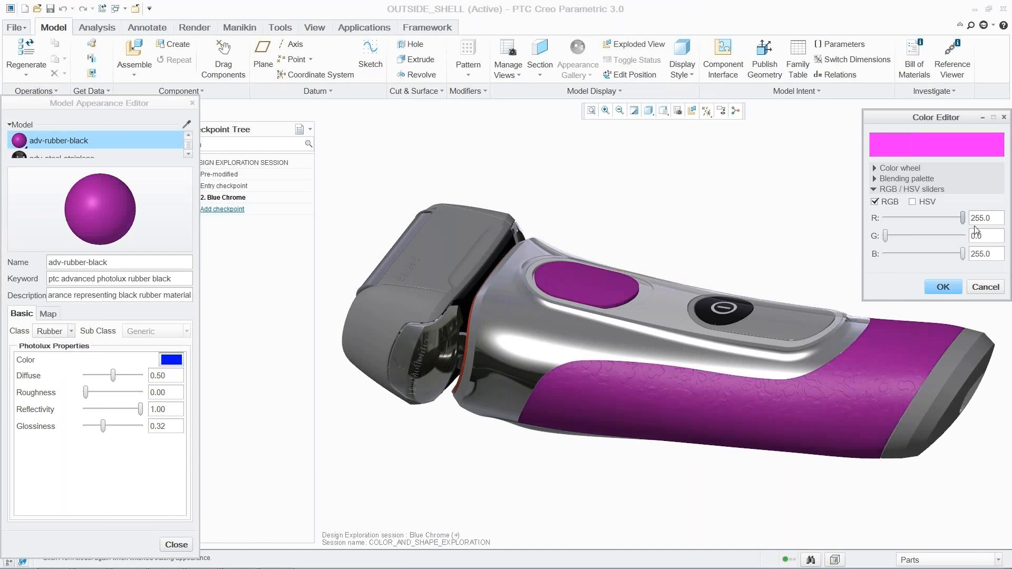
{"action": "left_click_drag", "start_coordinate": [963, 255], "coordinate": [870, 258]}
{"action": "left_click", "coordinate": [943, 287]}
{"action": "left_click", "coordinate": [176, 544]}
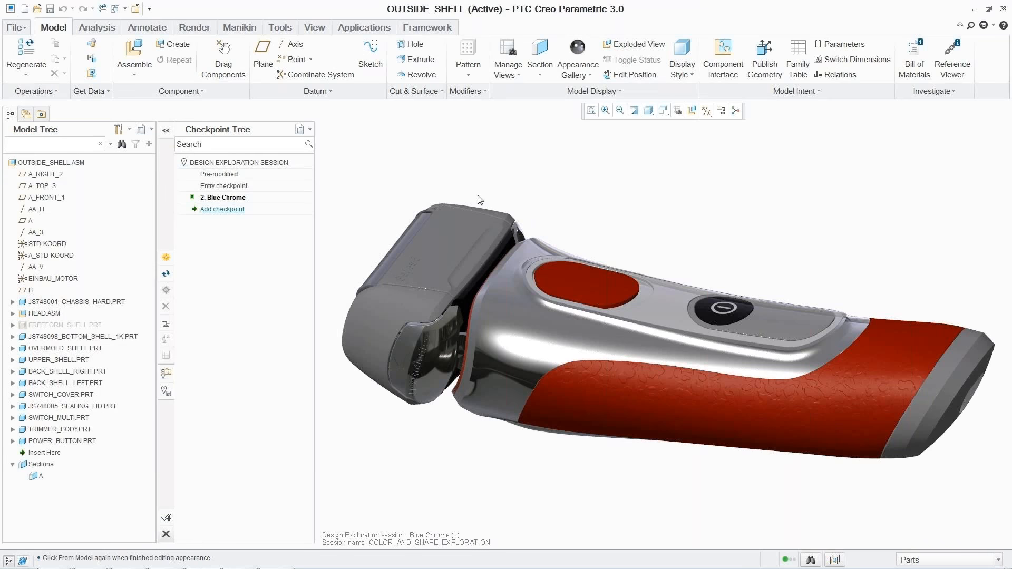
Try to apply the model's red metallic paint appearance to the power button
{"action": "left_click", "coordinate": [580, 66]}
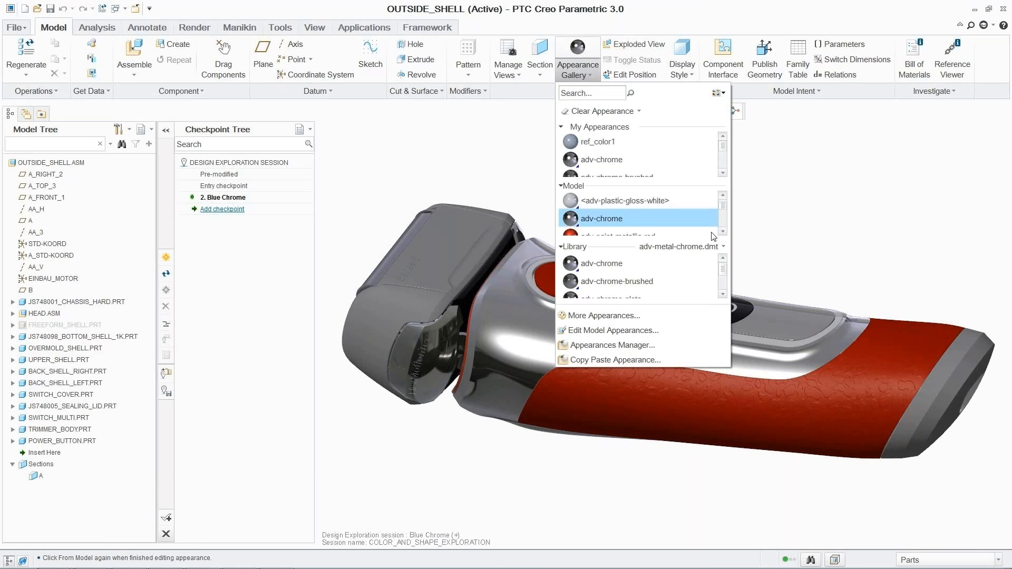
{"action": "scroll", "coordinate": [714, 237], "scroll_direction": "up", "scroll_amount": 1}
{"action": "left_click", "coordinate": [638, 221]}
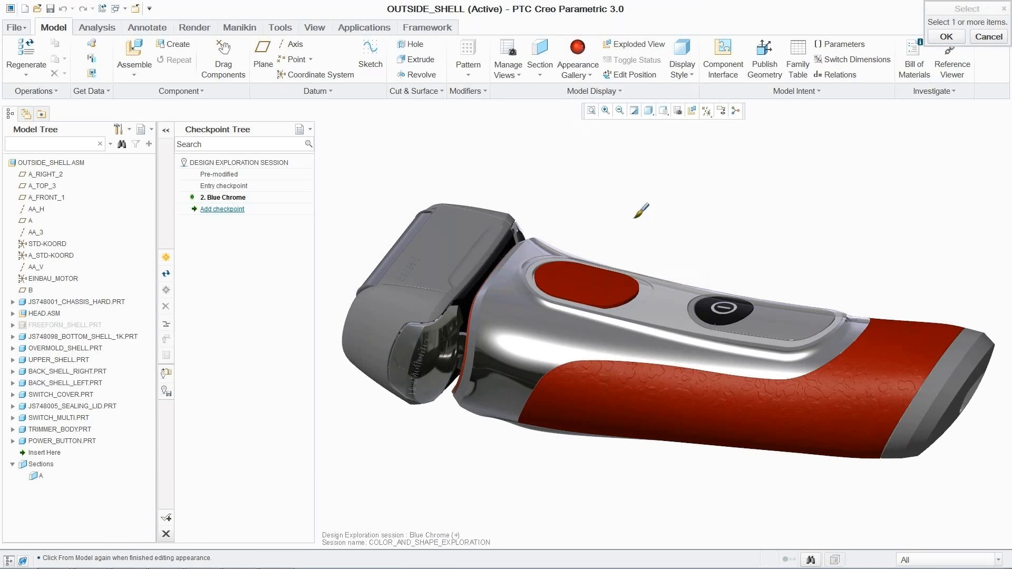
{"action": "left_click", "coordinate": [722, 313]}
{"action": "middle_click", "coordinate": [774, 209]}
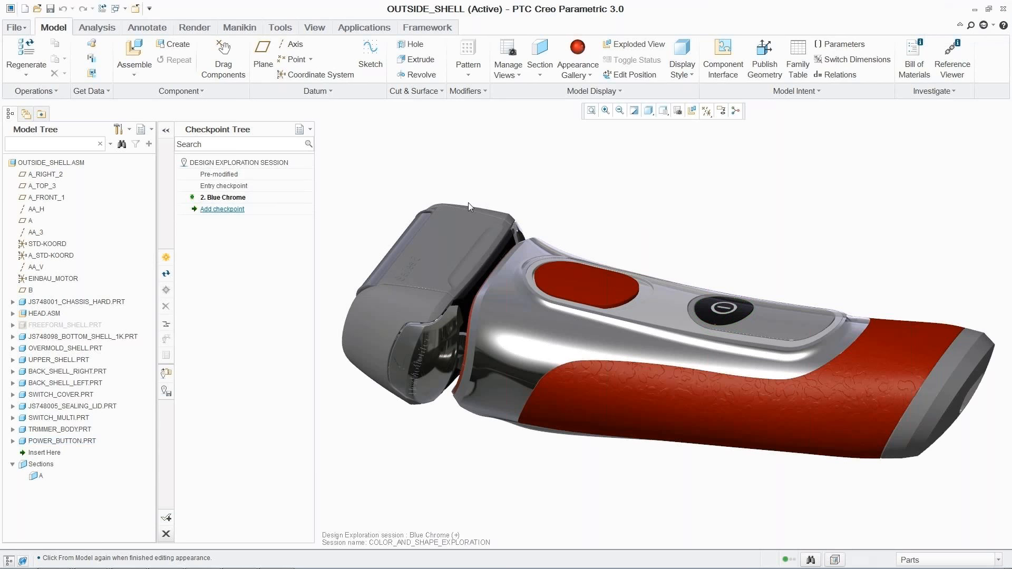
Add a checkpoint named Red Chrome with the keyword Red
{"action": "left_click", "coordinate": [167, 257]}
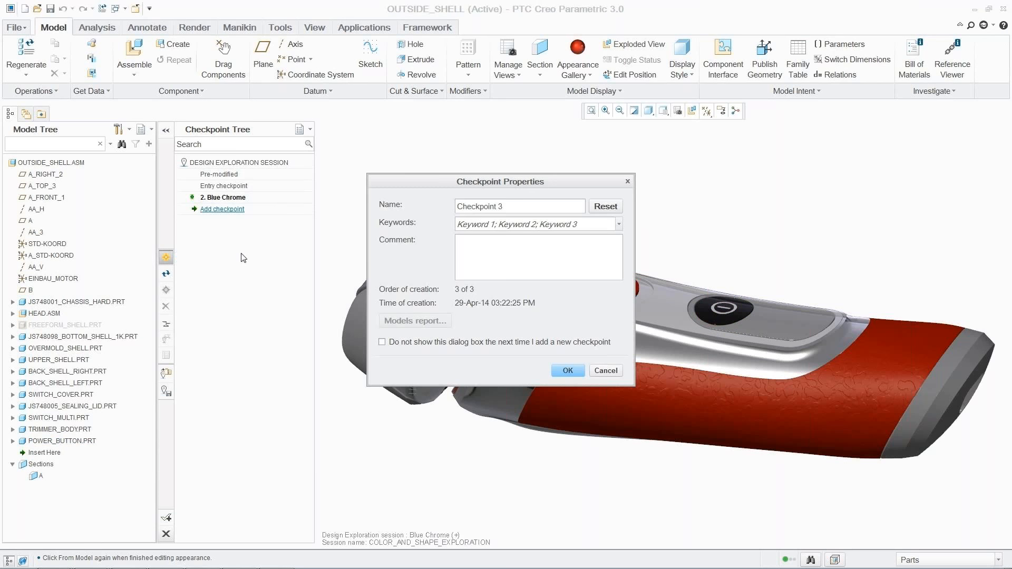
{"action": "triple_click", "coordinate": [521, 207]}
{"action": "key", "text": "BackSpace"}
{"action": "type", "text": "Red Chrome"}
{"action": "left_click", "coordinate": [586, 229]}
{"action": "type", "text": "Red"}
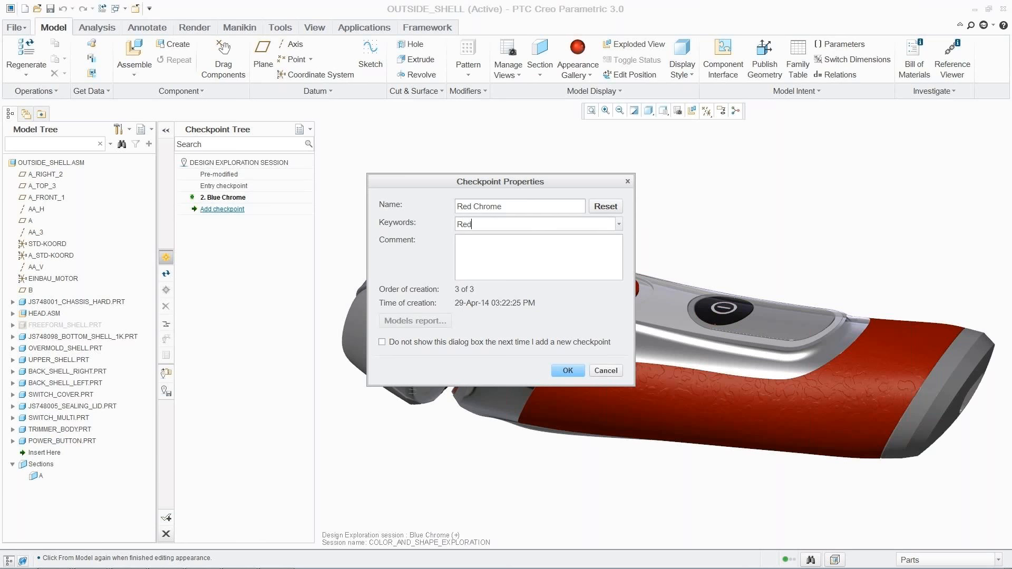
{"action": "left_click", "coordinate": [568, 371]}
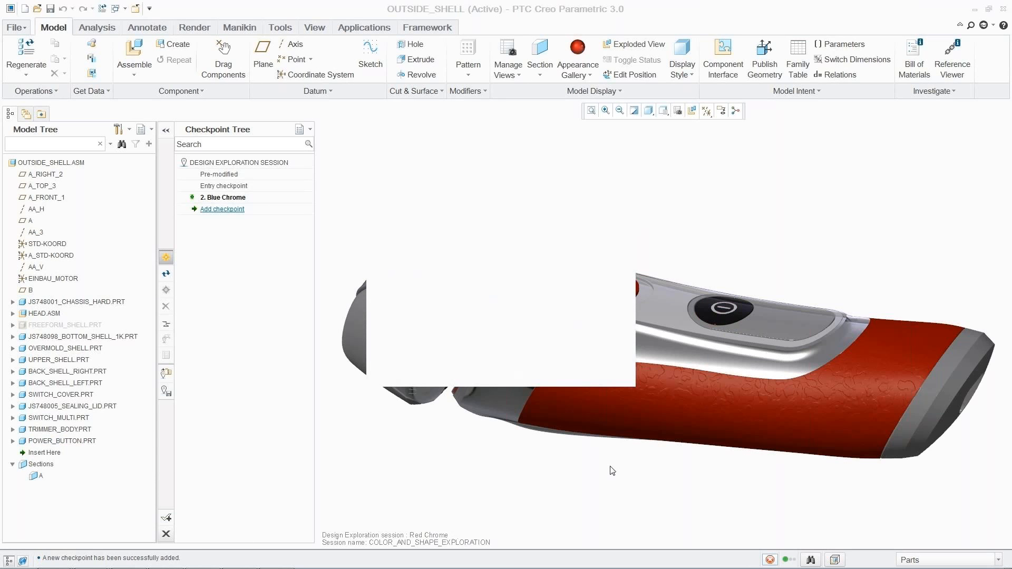
Open FREEFORM_SHELL.PRT from the assembly in its own window
{"action": "left_click", "coordinate": [83, 326]}
{"action": "right_click", "coordinate": [83, 328]}
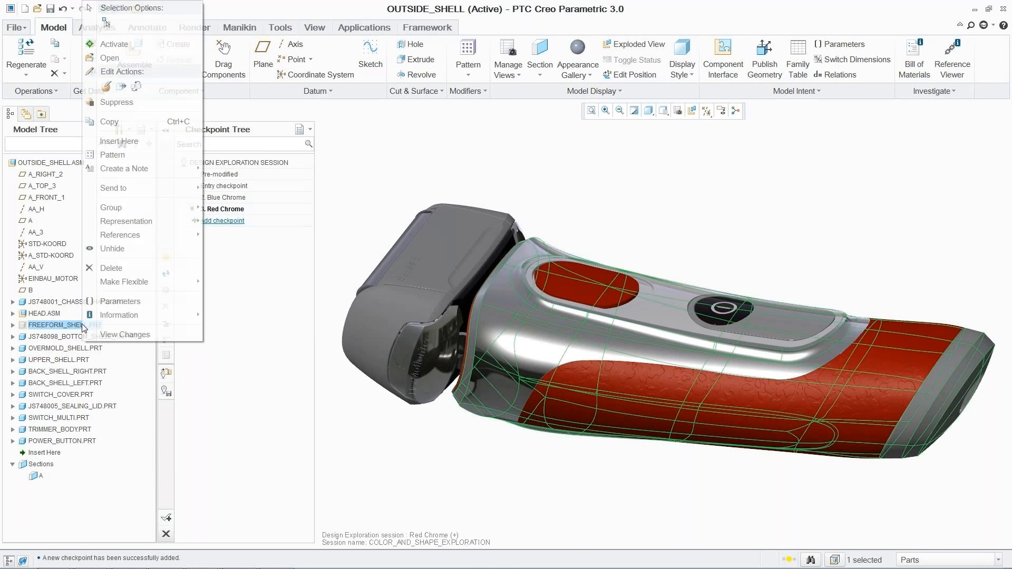
{"action": "left_click", "coordinate": [110, 58]}
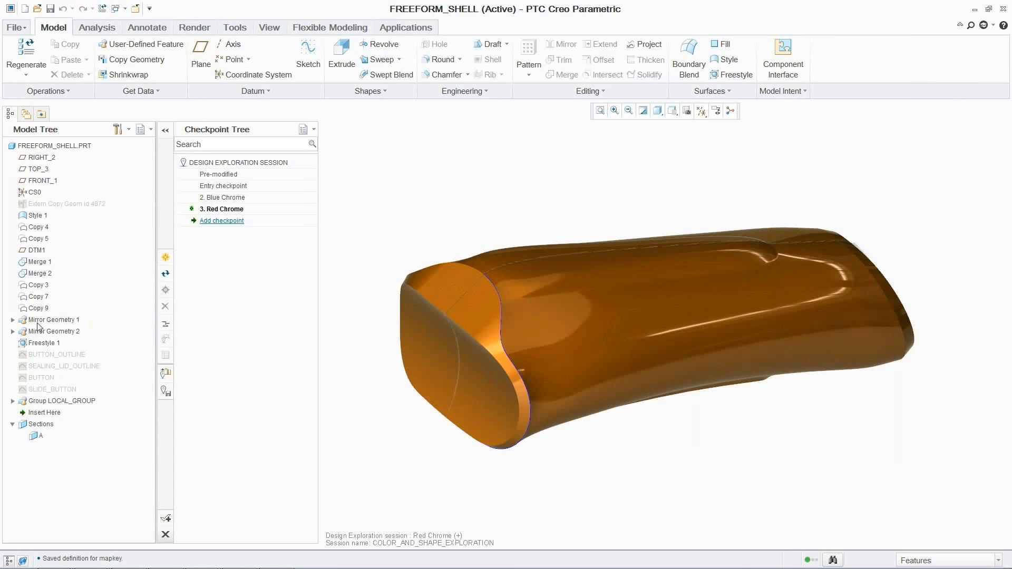
Redefine the Freestyle 1 feature of FREEFORM_SHELL and set its control mesh to Level 2
{"action": "left_click", "coordinate": [42, 345]}
{"action": "right_click", "coordinate": [44, 351]}
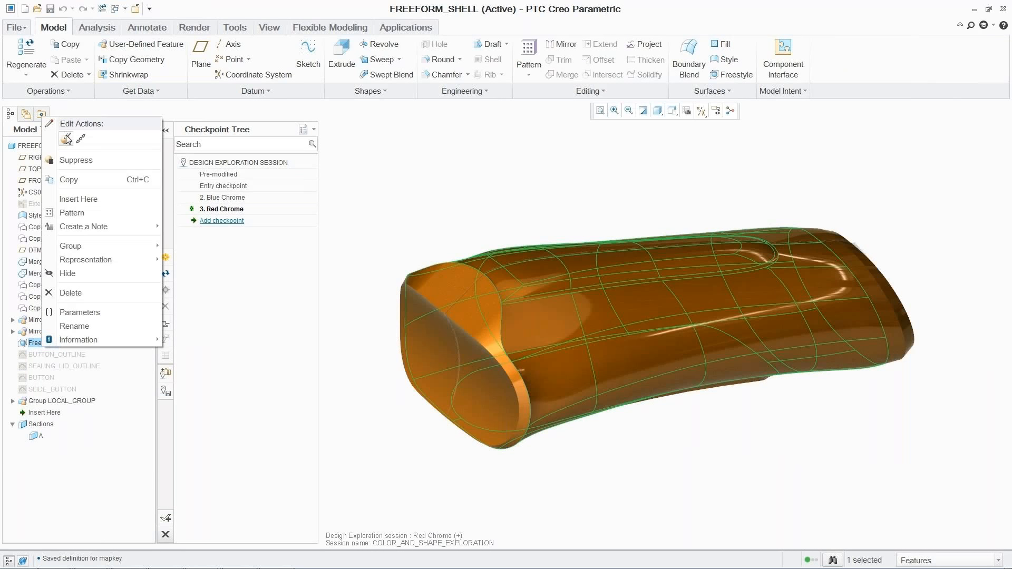
{"action": "left_click", "coordinate": [66, 140]}
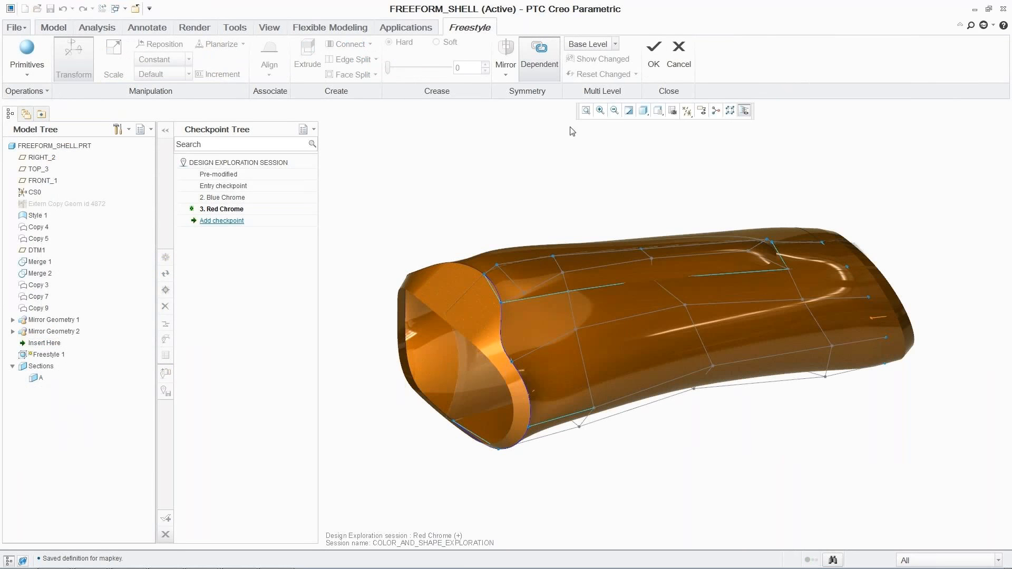
{"action": "left_click", "coordinate": [615, 44]}
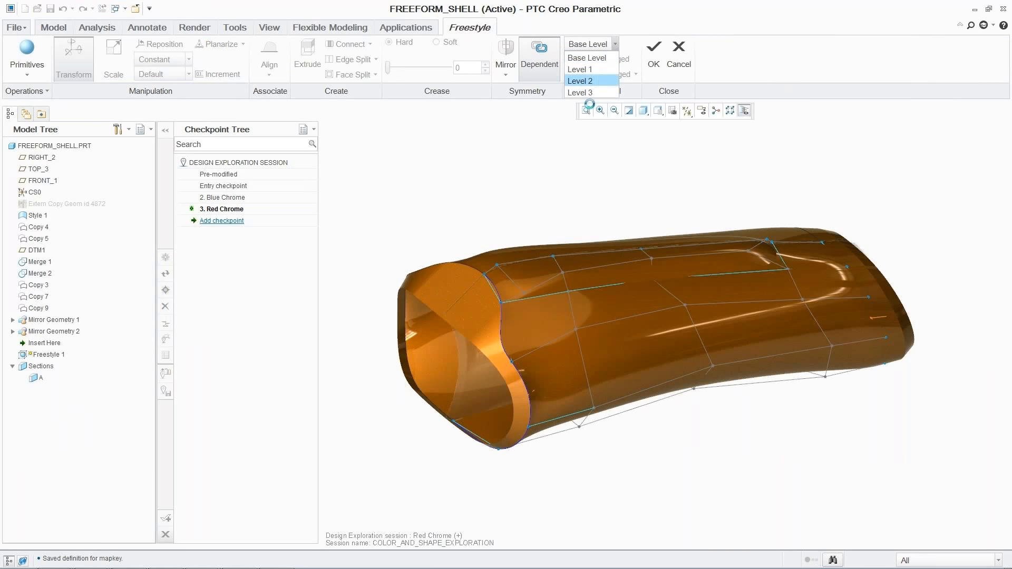
{"action": "left_click", "coordinate": [601, 81]}
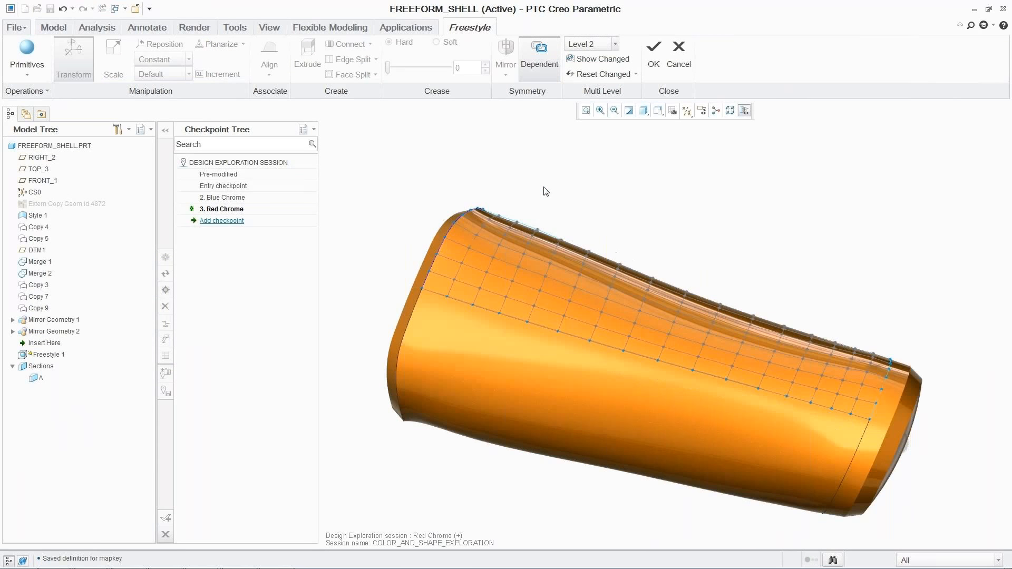
With selection limited to faces, select four mesh faces in the button area and raise them straight up to form a bump
{"action": "left_click", "coordinate": [922, 560]}
{"action": "left_click", "coordinate": [922, 547]}
{"action": "left_click", "coordinate": [592, 288]}
{"action": "key", "text": "s"}
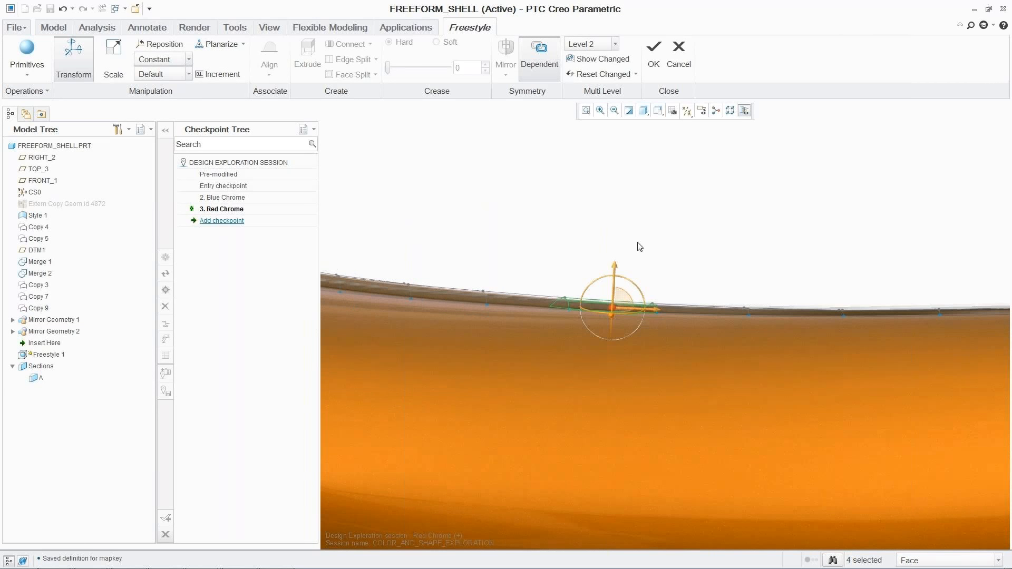
{"action": "right_click", "coordinate": [616, 274]}
{"action": "left_click", "coordinate": [664, 357]}
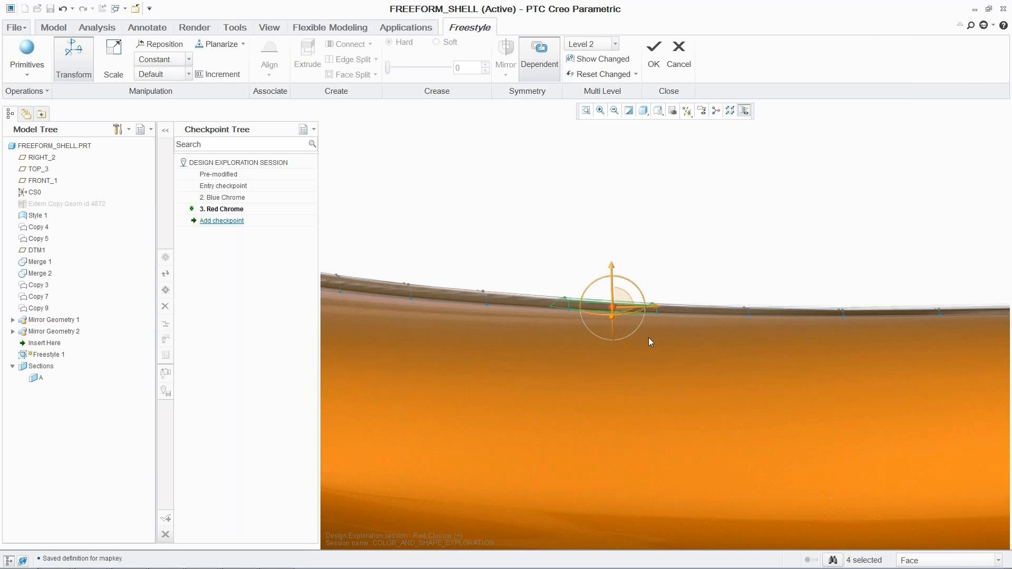
{"action": "left_click_drag", "start_coordinate": [613, 263], "coordinate": [613, 243]}
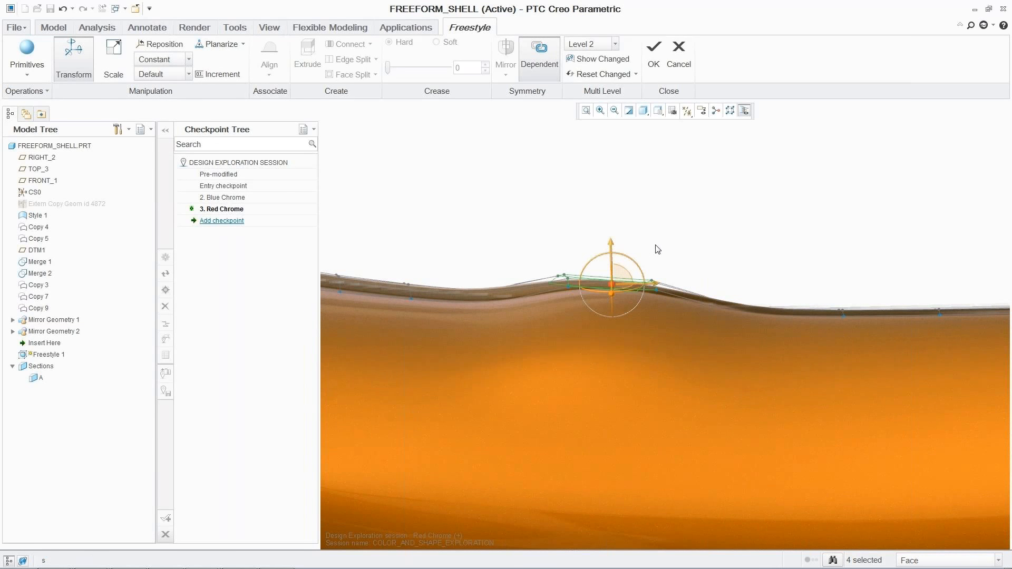
Accept the Freestyle 1 reshaping and return to the OUTSIDE_SHELL assembly, updating it with the modified shell
{"action": "left_click", "coordinate": [660, 246]}
{"action": "key", "text": "d"}
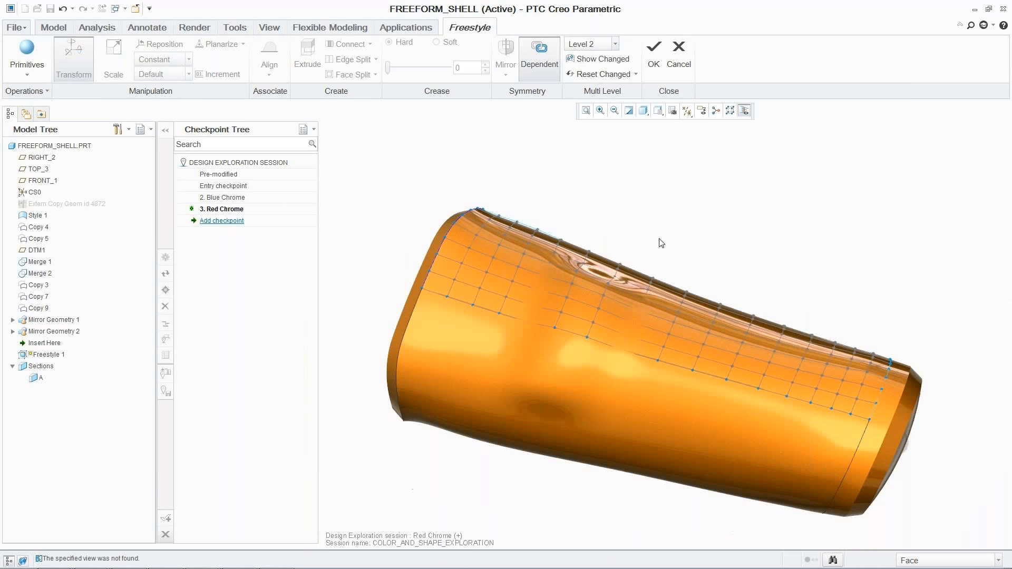
{"action": "left_click", "coordinate": [653, 52]}
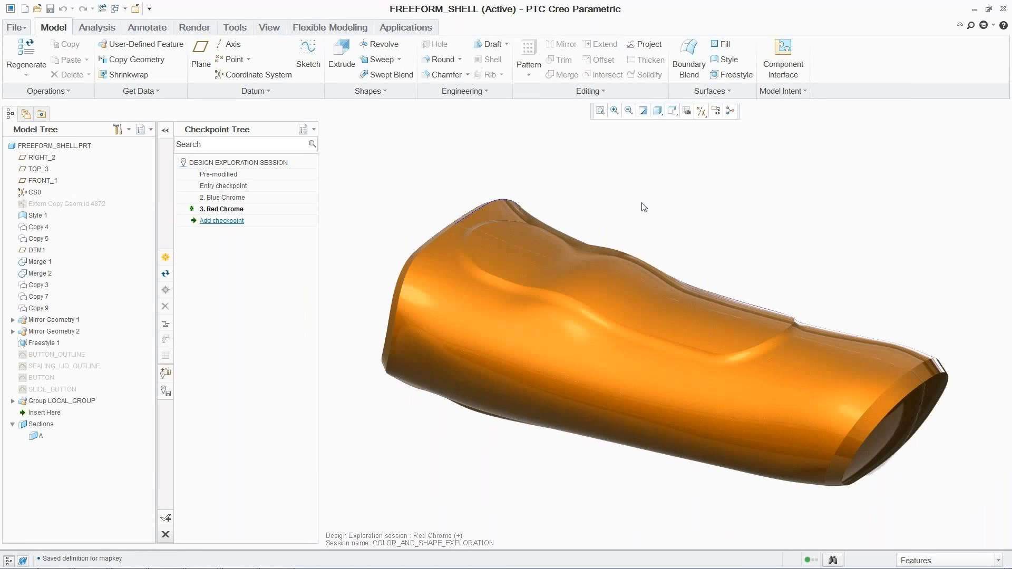
{"action": "left_click", "coordinate": [135, 8]}
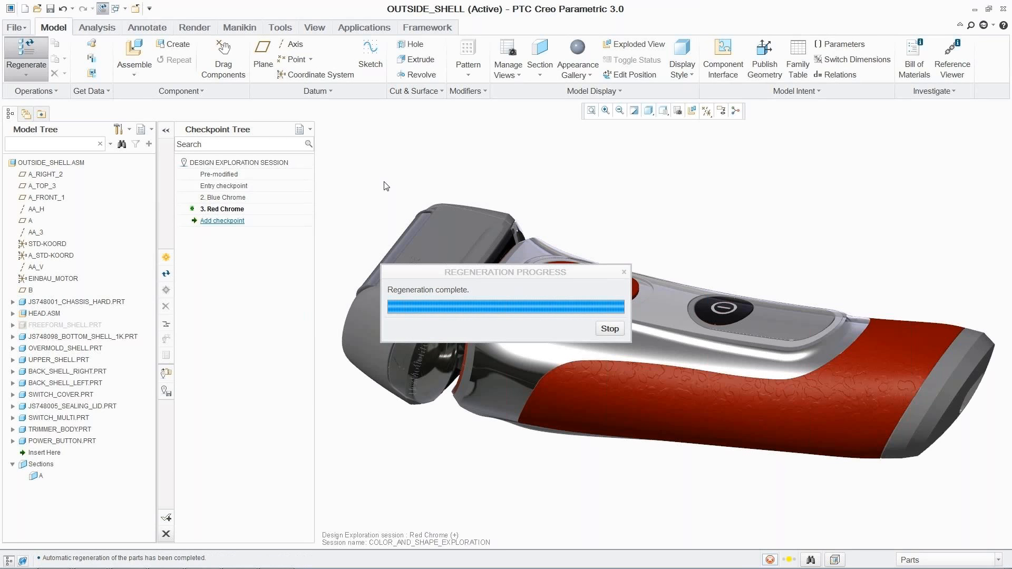
Add a checkpoint named Button Wave with the keyword Button
{"action": "left_click", "coordinate": [167, 256]}
{"action": "triple_click", "coordinate": [510, 207]}
{"action": "key", "text": "BackSpace"}
{"action": "type", "text": "Button Wave"}
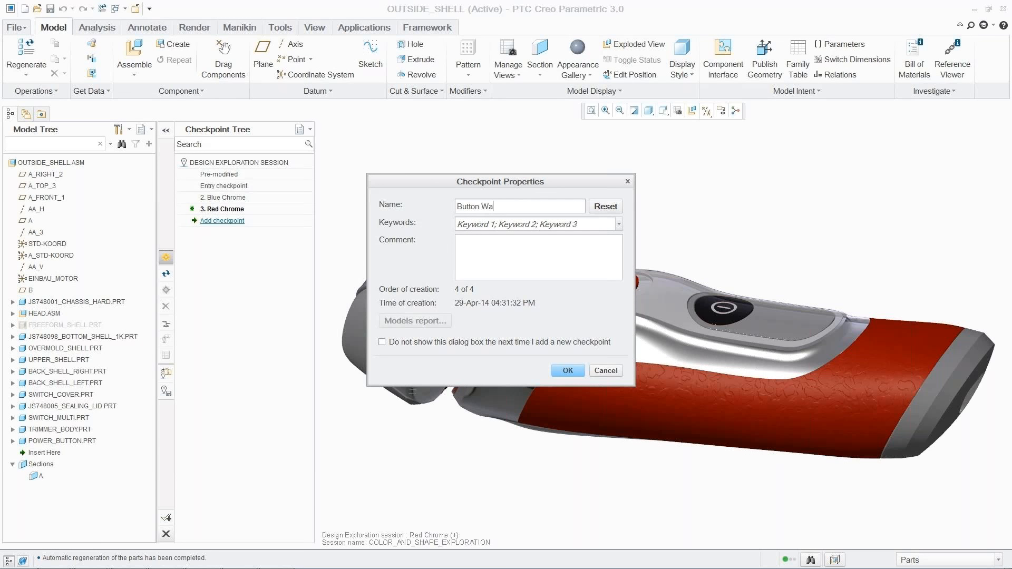
{"action": "left_click", "coordinate": [545, 226]}
{"action": "type", "text": "Button"}
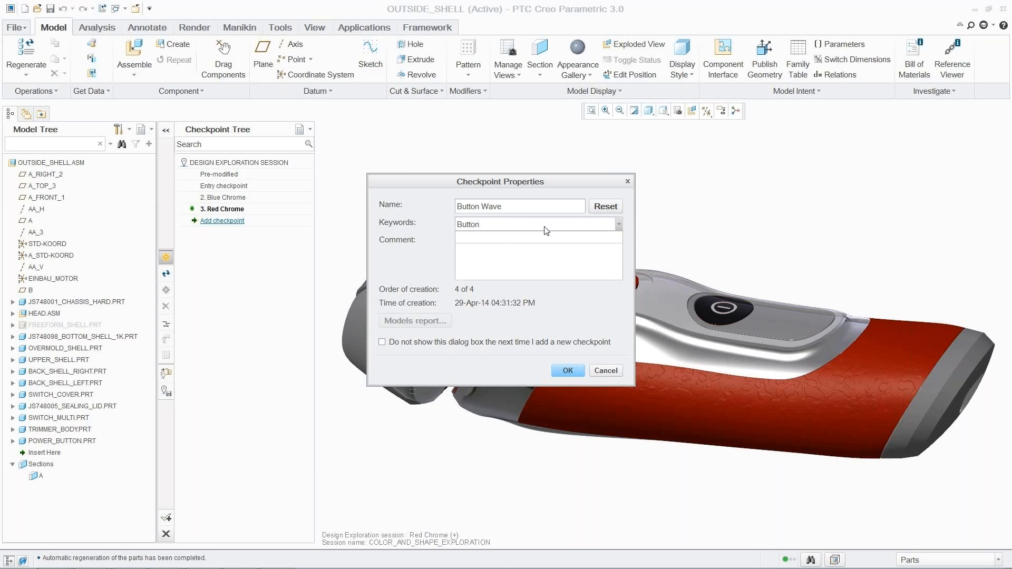
{"action": "left_click", "coordinate": [568, 371]}
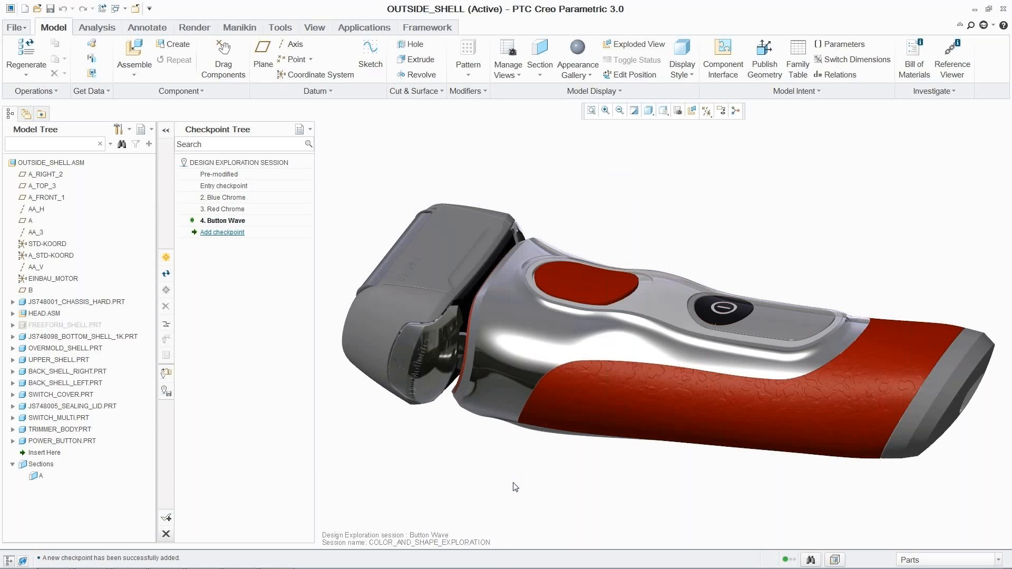
Activate the Blue Chrome checkpoint, discarding the unsaved modifications
{"action": "left_click", "coordinate": [238, 200]}
{"action": "right_click", "coordinate": [237, 200]}
{"action": "left_click", "coordinate": [268, 204]}
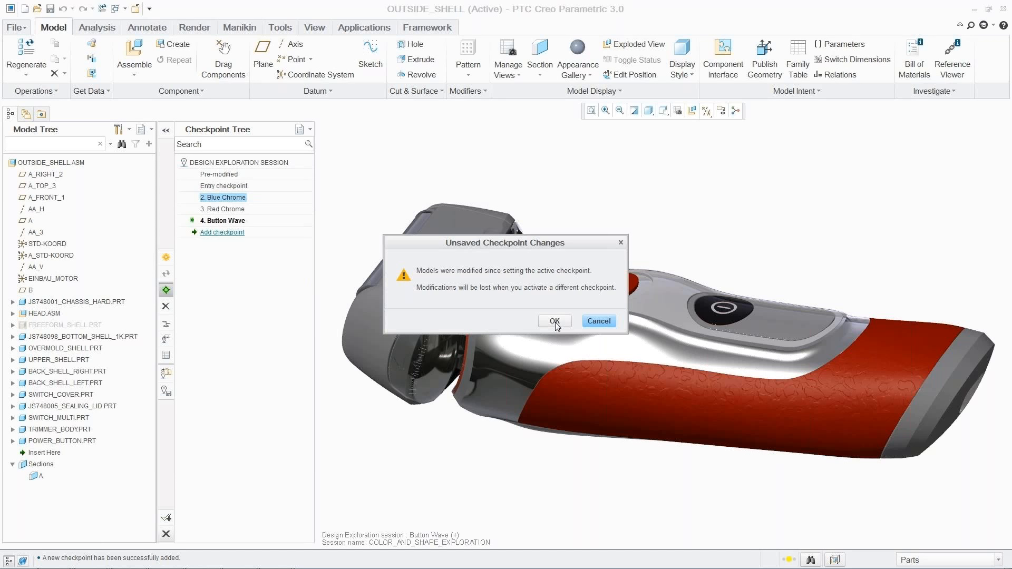
{"action": "left_click", "coordinate": [555, 321]}
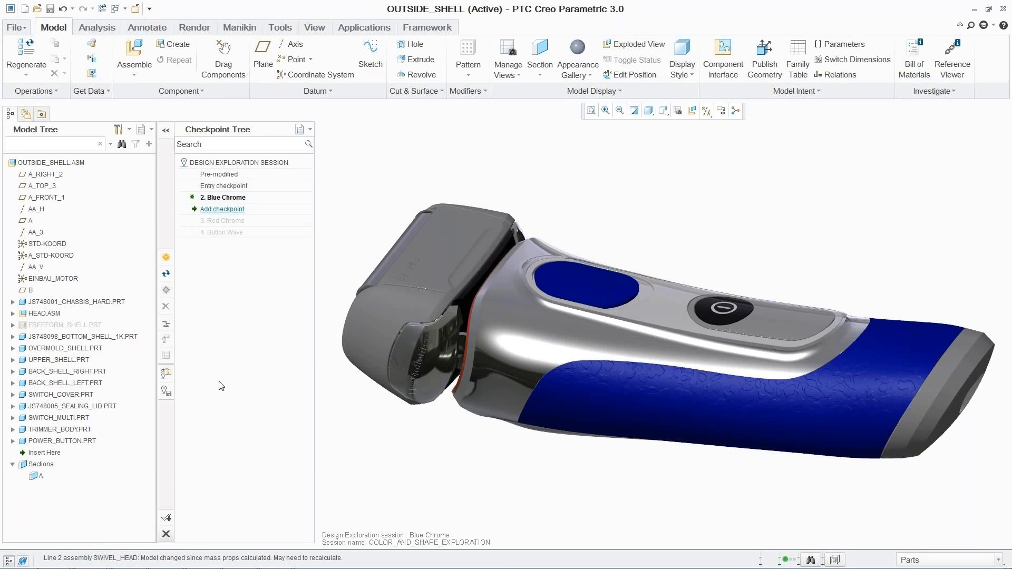
Open FREEFORM_SHELL.PRT in its own window and redefine Freestyle 1 with the control mesh at Level 3
{"action": "left_click", "coordinate": [59, 325]}
{"action": "right_click", "coordinate": [59, 325]}
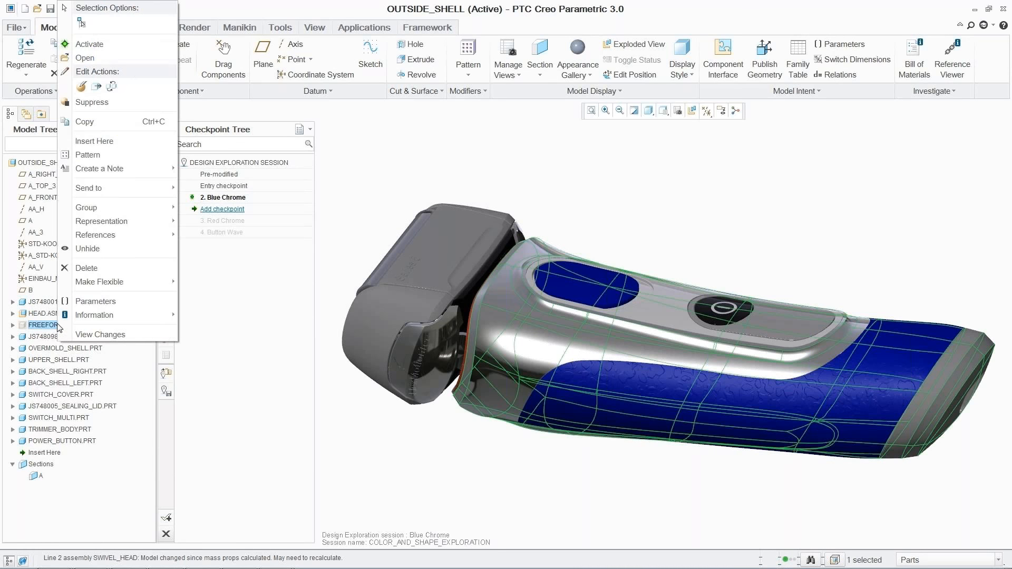
{"action": "left_click", "coordinate": [85, 58]}
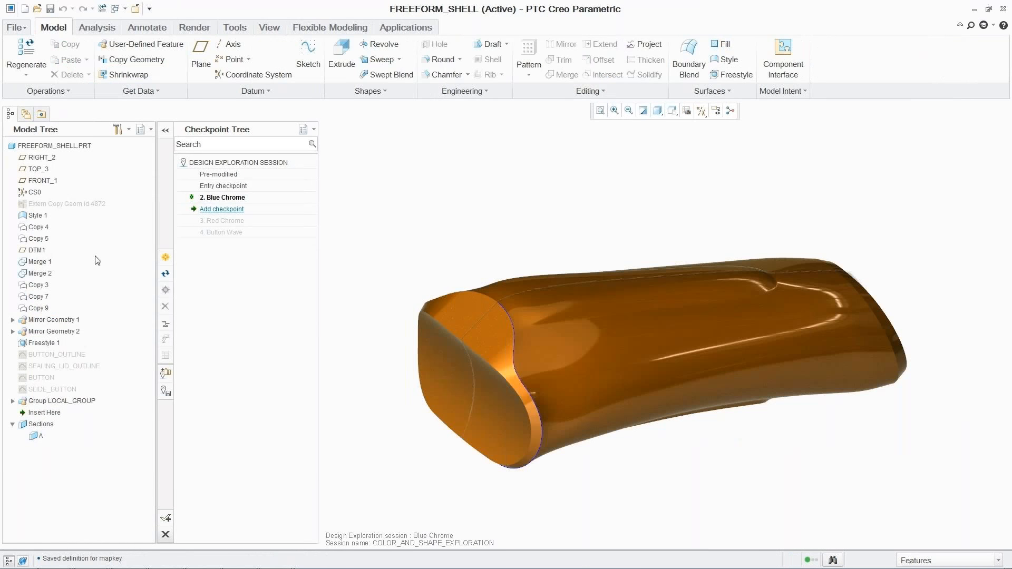
{"action": "right_click", "coordinate": [44, 342]}
{"action": "left_click", "coordinate": [68, 134]}
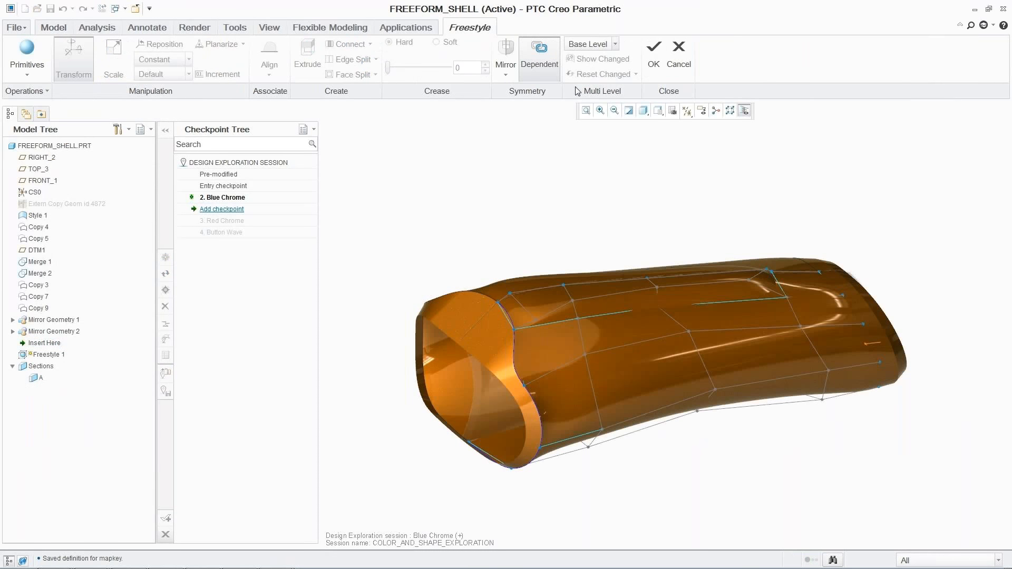
{"action": "left_click", "coordinate": [614, 47]}
{"action": "left_click", "coordinate": [599, 91]}
{"action": "key", "text": "F6"}
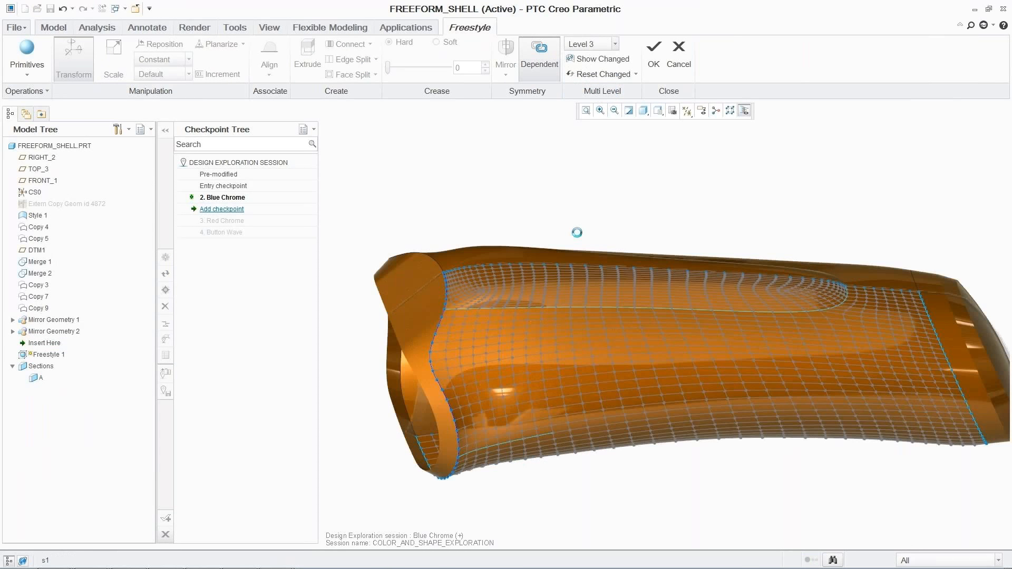
With selection limited to edges, select a crosswise row of eight mesh edges on the shell's side and pull it slightly outward
{"action": "left_click", "coordinate": [949, 560]}
{"action": "left_click", "coordinate": [920, 533]}
{"action": "left_click", "coordinate": [528, 332]}
{"action": "left_click", "coordinate": [520, 413], "text": "shift"}
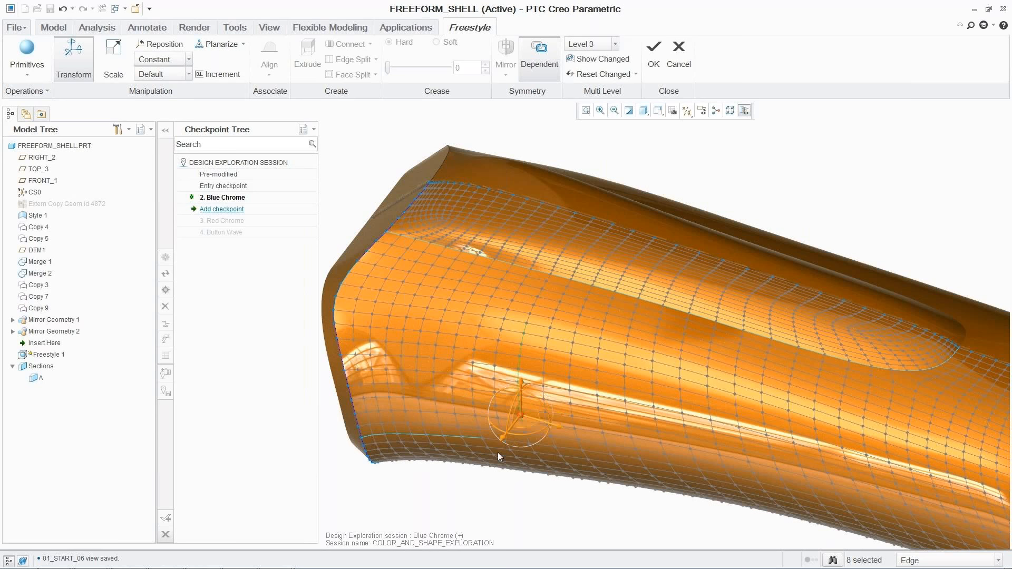
{"action": "left_click_drag", "start_coordinate": [502, 438], "coordinate": [501, 440]}
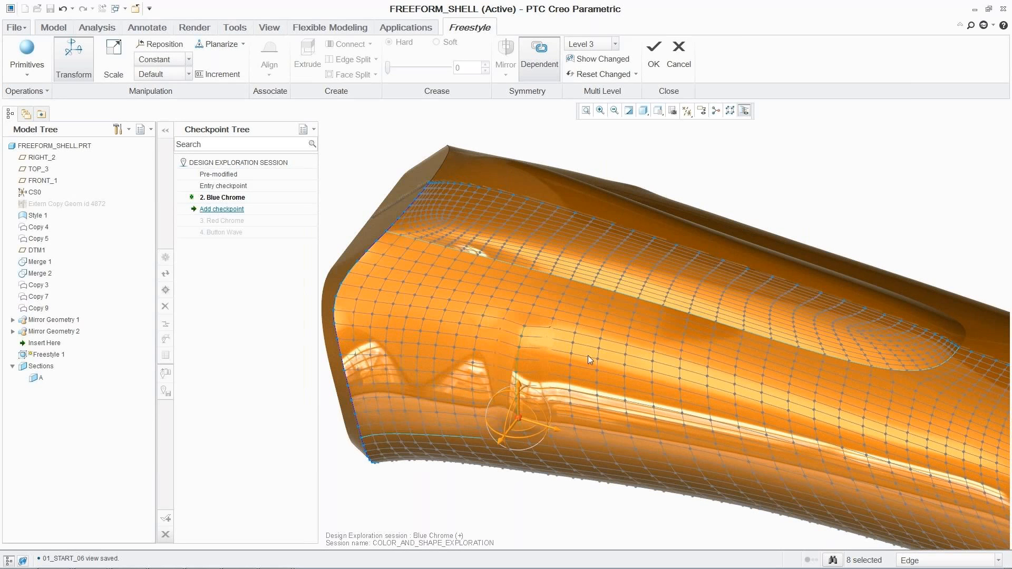
Select a second crosswise row of mesh edges farther along the shell's side and pull it slightly outward as another ridge
{"action": "left_click", "coordinate": [600, 343]}
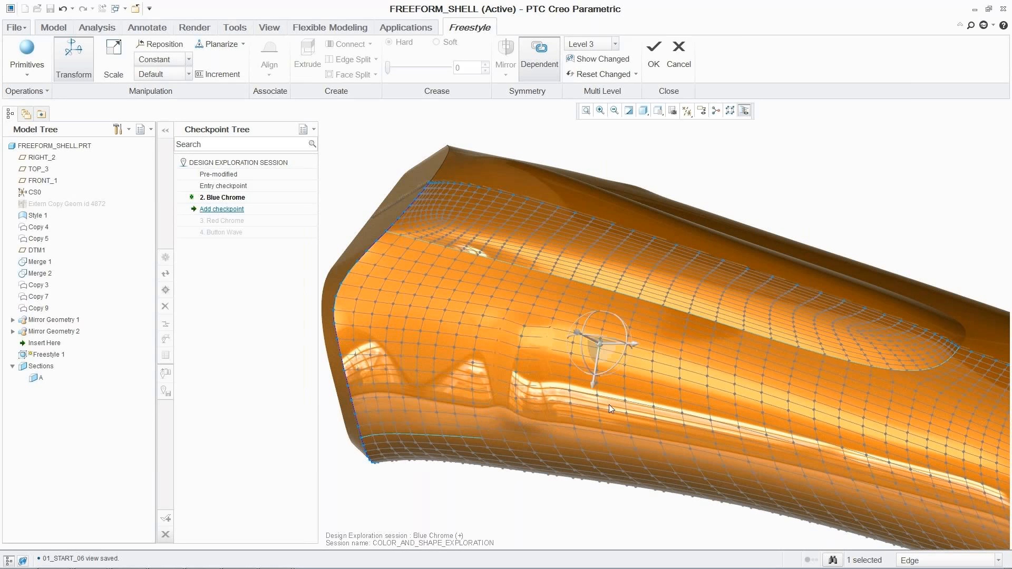
{"action": "left_click", "coordinate": [608, 435]}
{"action": "right_click", "coordinate": [606, 438]}
{"action": "left_click", "coordinate": [634, 416]}
{"action": "left_click_drag", "start_coordinate": [583, 467], "coordinate": [585, 465]}
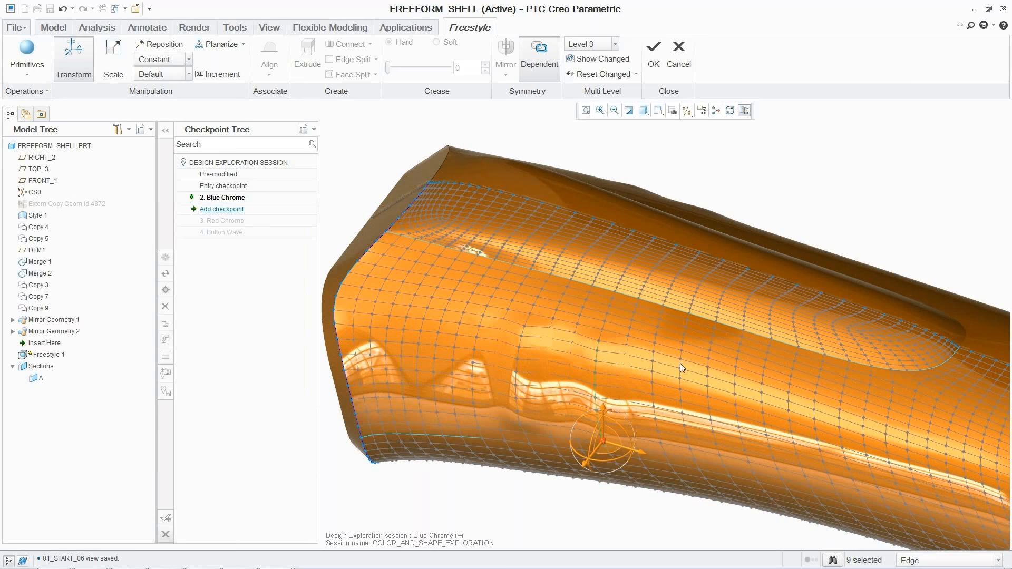
Select a third crosswise row of eight mesh edges and pull it outward to continue the wavy grip
{"action": "left_click", "coordinate": [688, 445]}
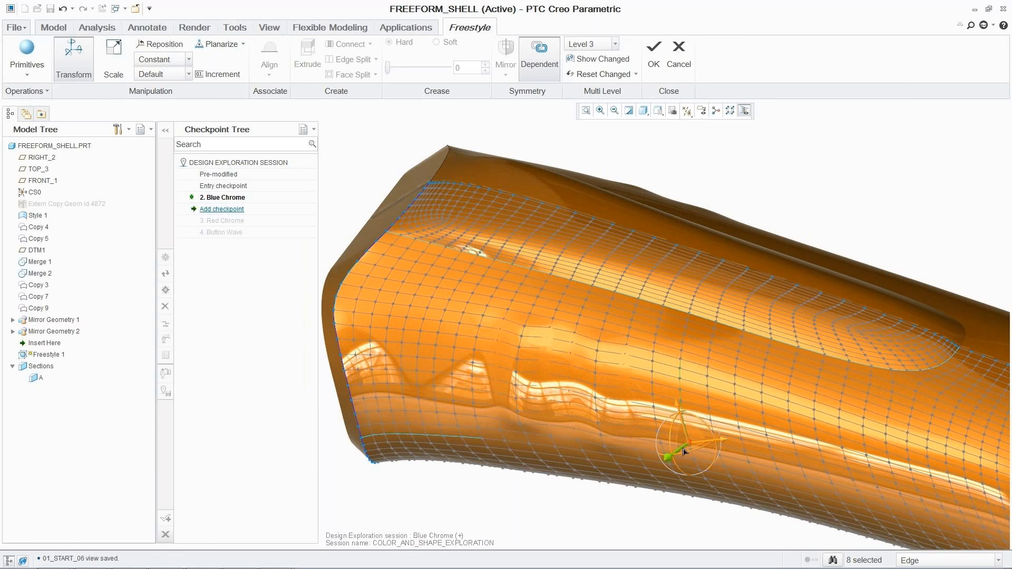
{"action": "right_click", "coordinate": [684, 449]}
{"action": "left_click", "coordinate": [734, 350]}
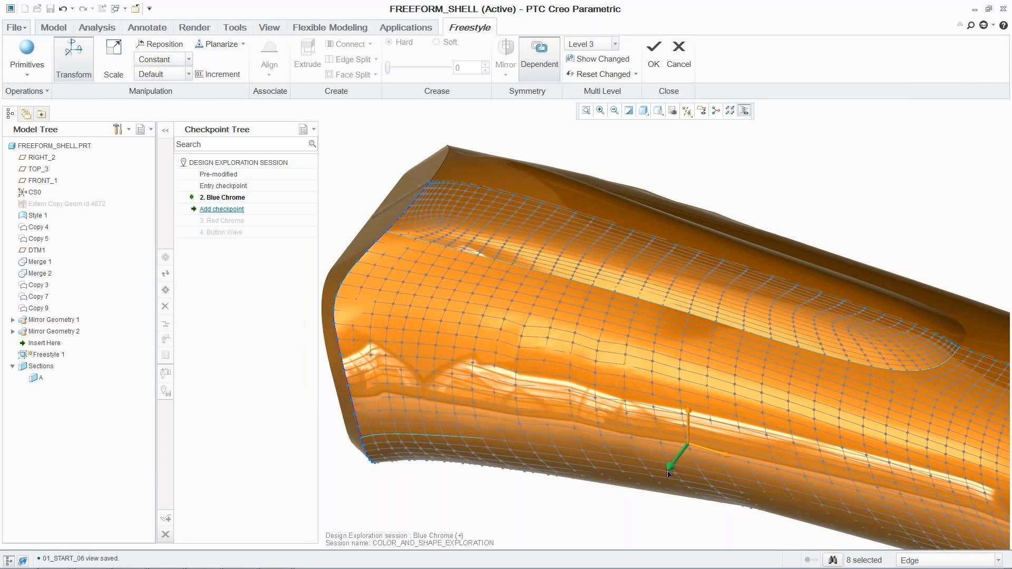
{"action": "middle_click_drag", "start_coordinate": [669, 468], "coordinate": [766, 216]}
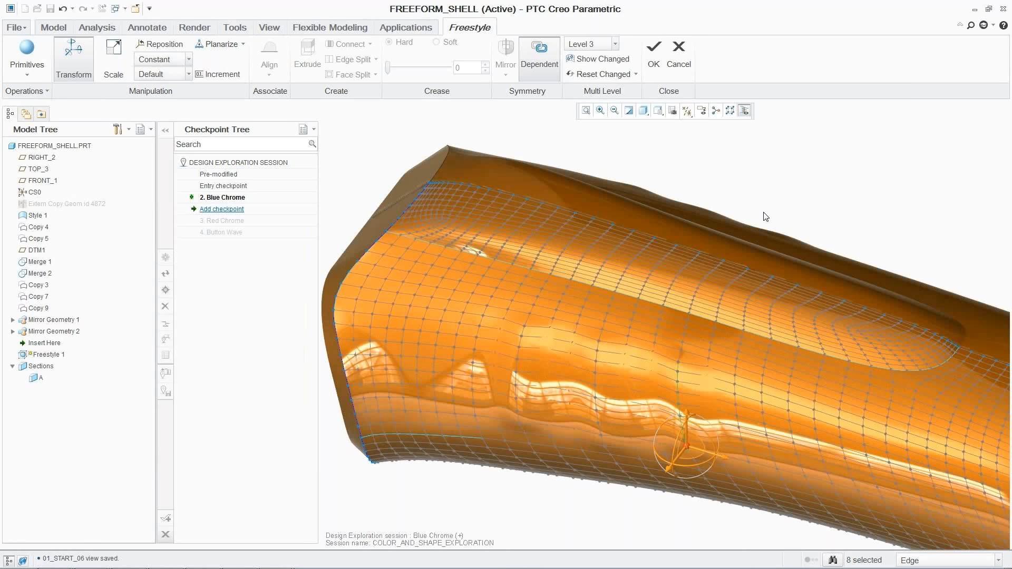
Return the mesh to Base Level and move the face at the far end of the button recess back along the body and upward
{"action": "left_click", "coordinate": [614, 44]}
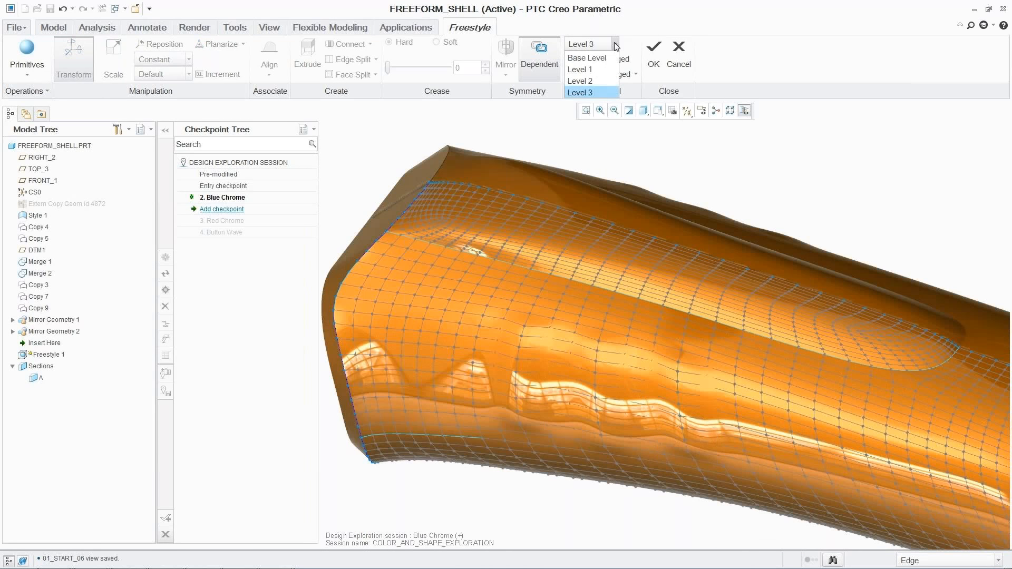
{"action": "left_click", "coordinate": [605, 57]}
{"action": "left_click", "coordinate": [940, 560]}
{"action": "left_click", "coordinate": [928, 543]}
{"action": "left_click", "coordinate": [916, 351]}
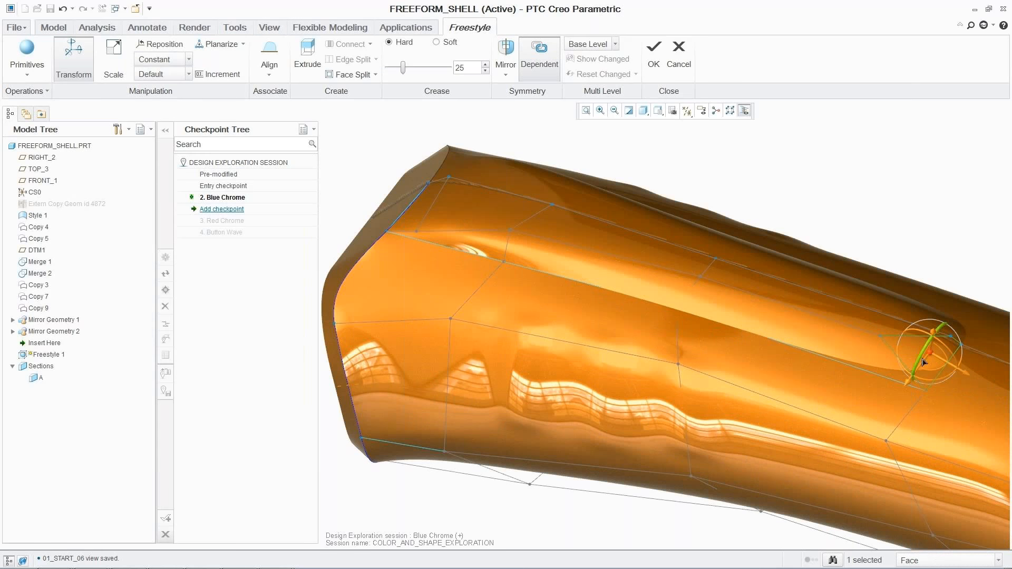
{"action": "right_click", "coordinate": [934, 354]}
{"action": "left_click", "coordinate": [903, 423]}
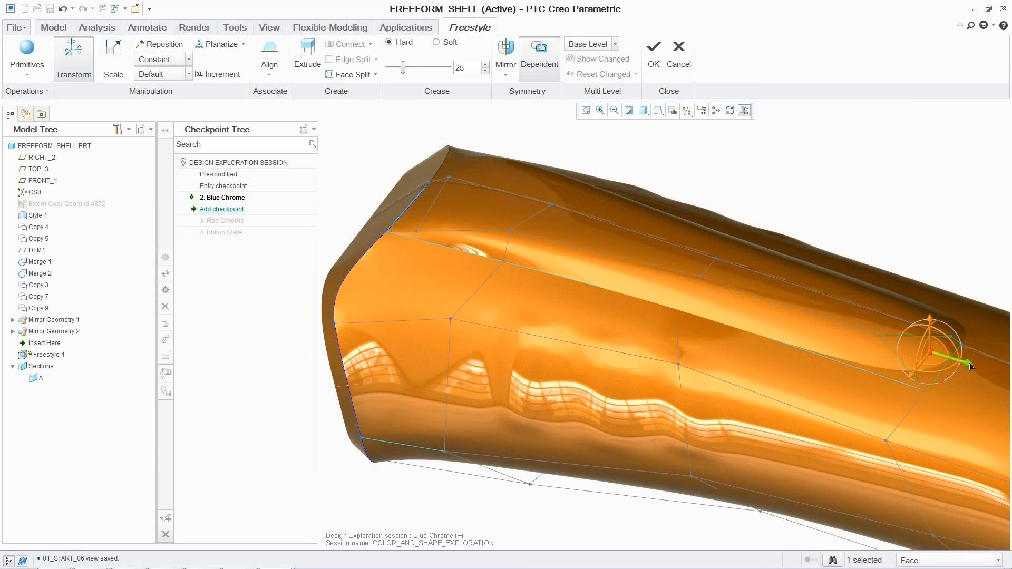
{"action": "left_click_drag", "start_coordinate": [969, 366], "coordinate": [905, 306]}
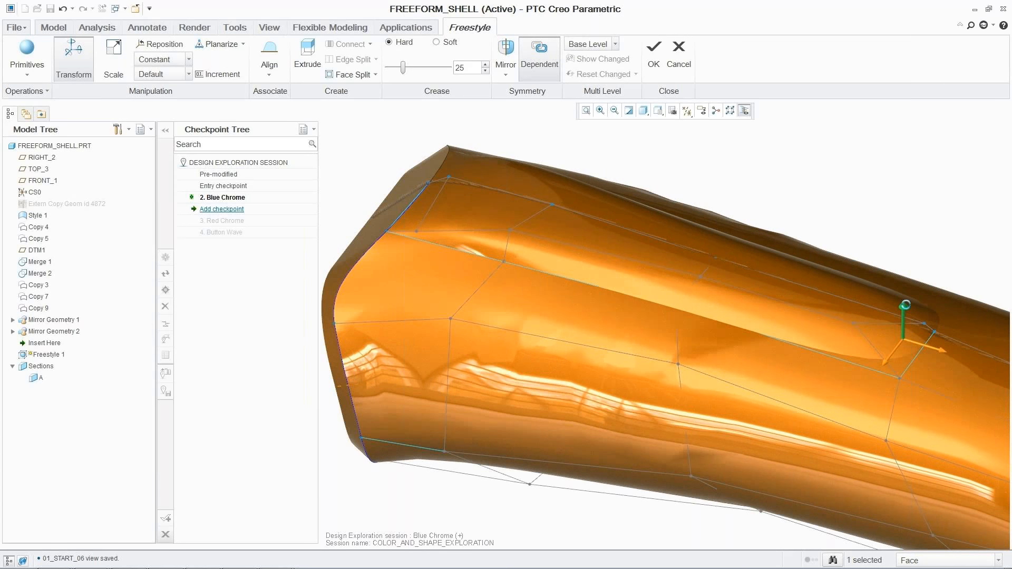
Accept the wavy grip changes to Freestyle 1 and return to the OUTSIDE_SHELL assembly
{"action": "left_click", "coordinate": [800, 190]}
{"action": "key", "text": "s"}
{"action": "key", "text": "1"}
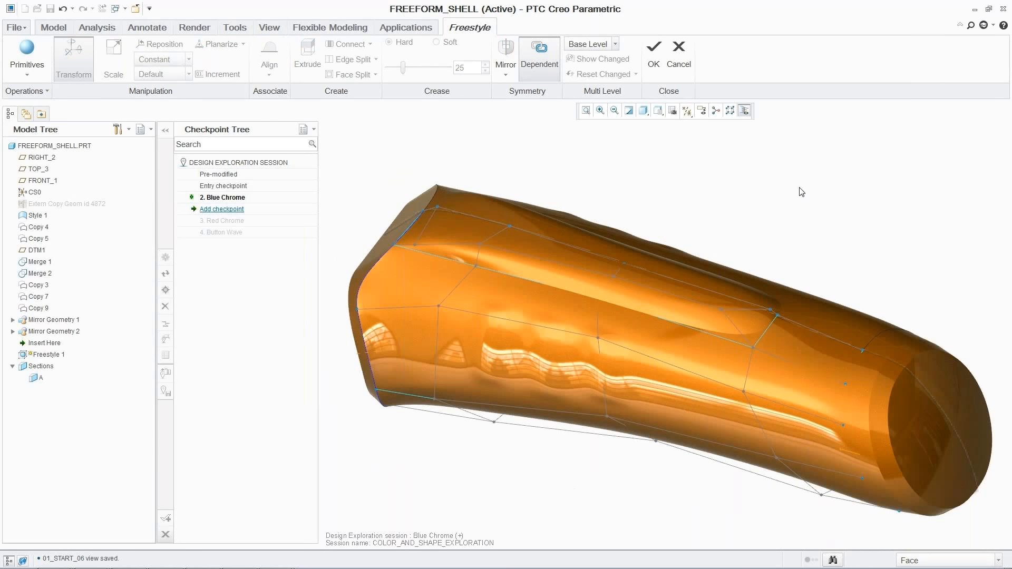
{"action": "left_click", "coordinate": [654, 51]}
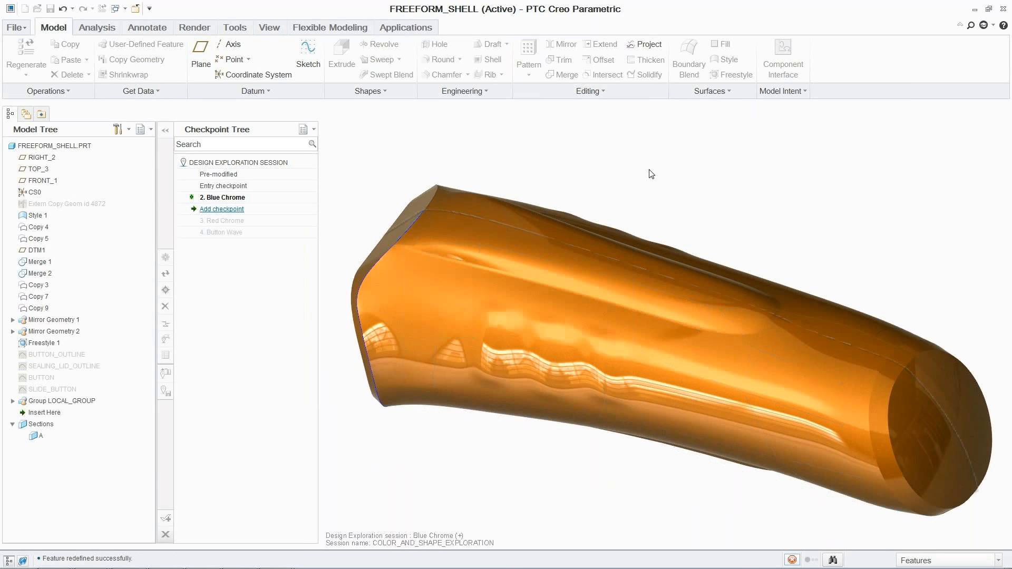
{"action": "left_click", "coordinate": [135, 8]}
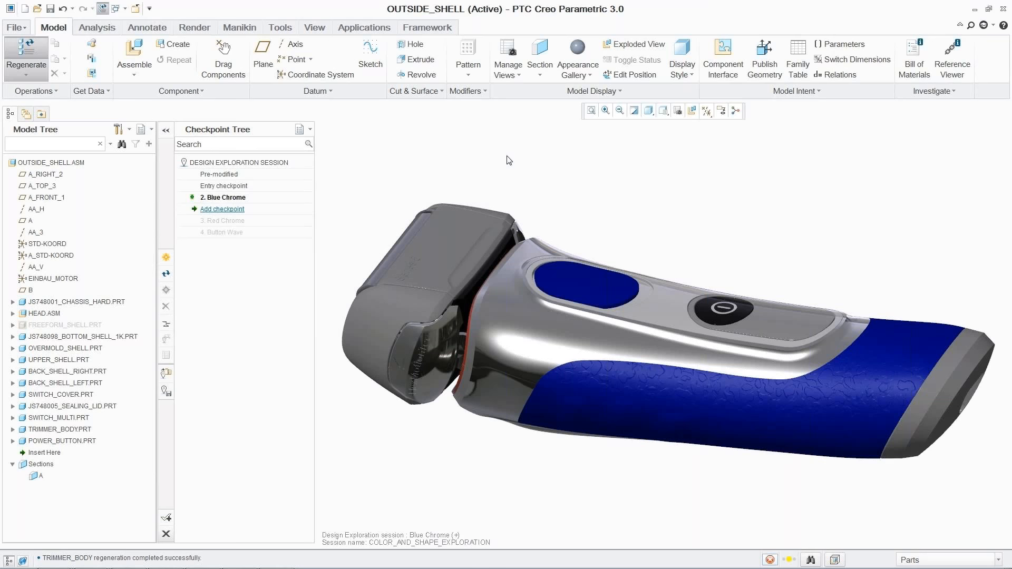
Activate the Red Chrome checkpoint, discarding unsaved changes, and open FREEFORM_SHELL.PRT in its own window
{"action": "left_click", "coordinate": [228, 221]}
{"action": "left_click", "coordinate": [166, 290]}
{"action": "left_click", "coordinate": [554, 321]}
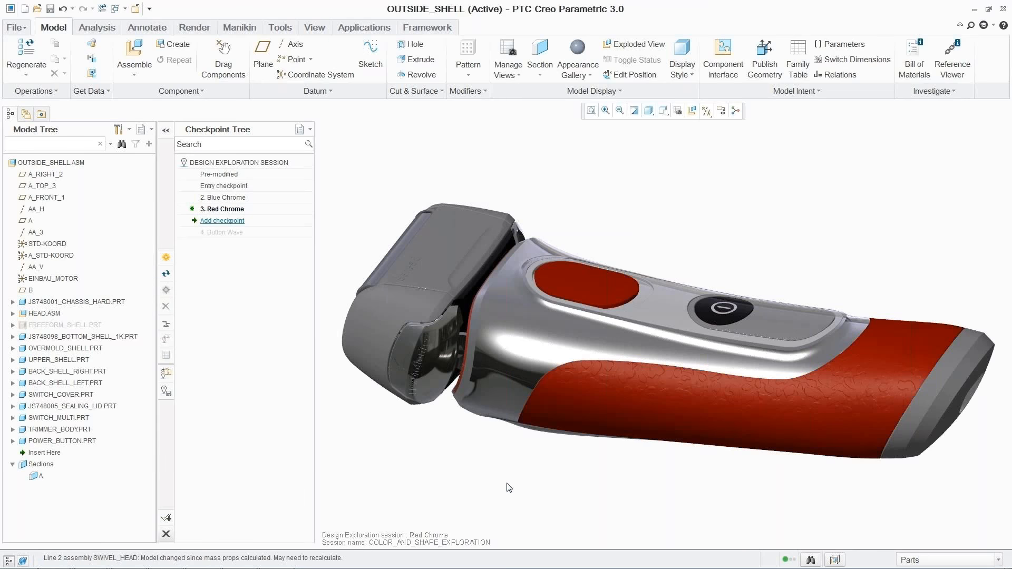
{"action": "right_click", "coordinate": [78, 328]}
{"action": "left_click", "coordinate": [103, 58]}
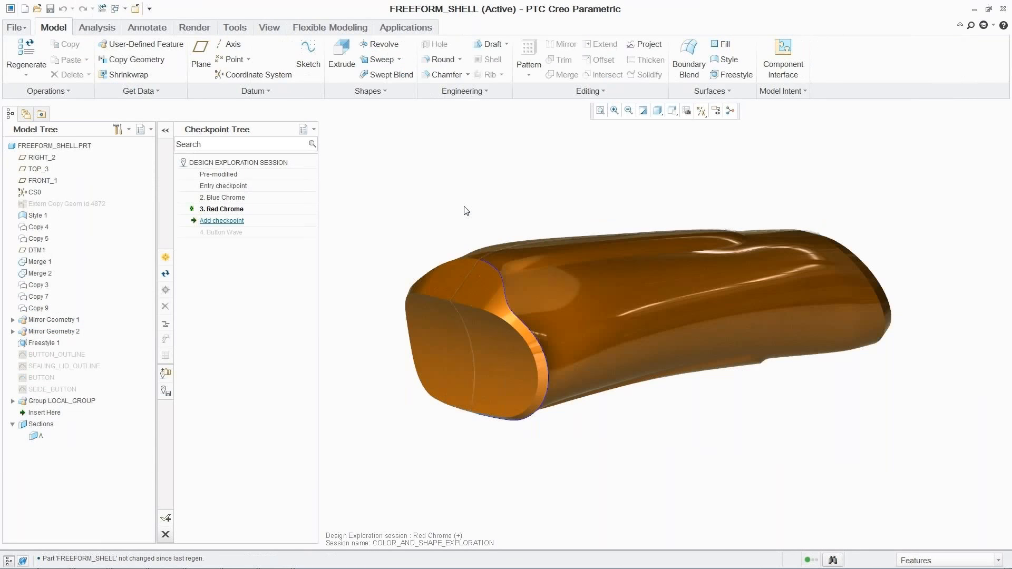
Unhide the four sketches from BUTTON_OUTLINE through SLIDE_BUTTON above the shell
{"action": "left_click", "coordinate": [62, 355]}
{"action": "left_click", "coordinate": [52, 390], "text": "shift"}
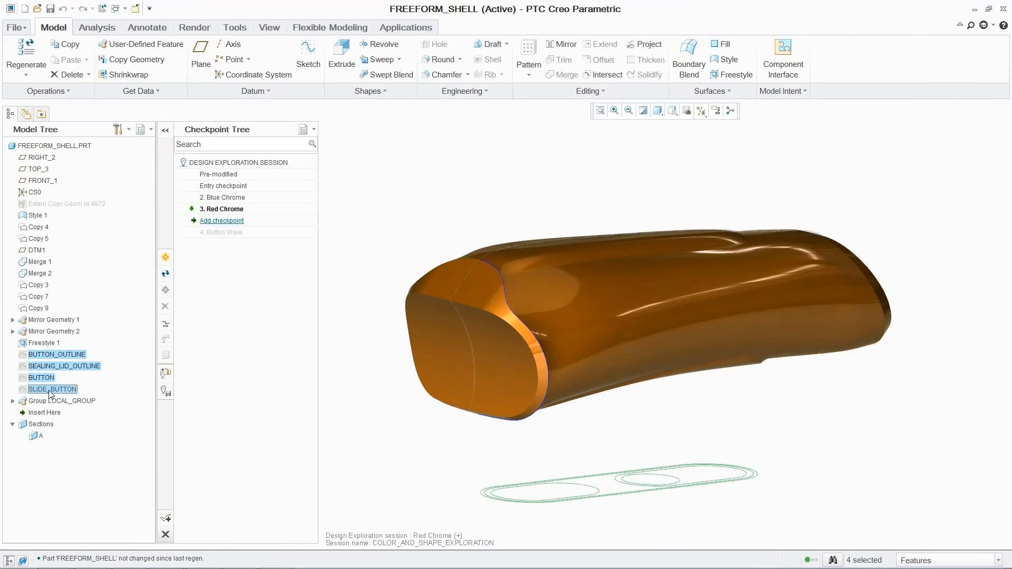
{"action": "right_click", "coordinate": [51, 393]}
{"action": "left_click", "coordinate": [74, 500]}
{"action": "left_click", "coordinate": [358, 384]}
{"action": "key", "text": "ctrl+d"}
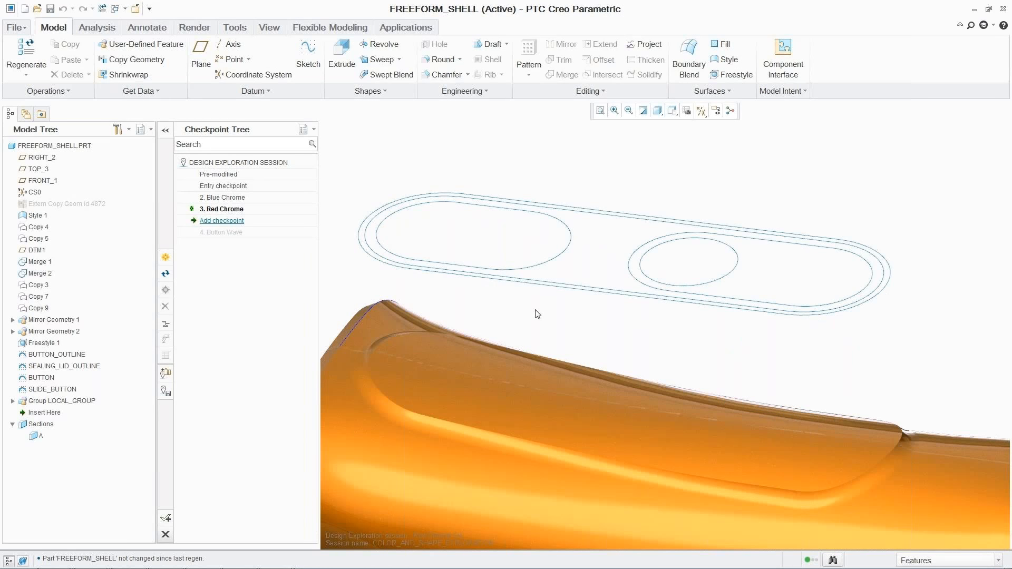
Edit the BUTTON_OUTLINE sketch, setting its arc-center distance to 50 and the end arc center's offset from the crosswise reference to 10
{"action": "left_click", "coordinate": [556, 287]}
{"action": "double_click", "coordinate": [687, 238]}
{"action": "type", "text": "50"}
{"action": "key", "text": "Return"}
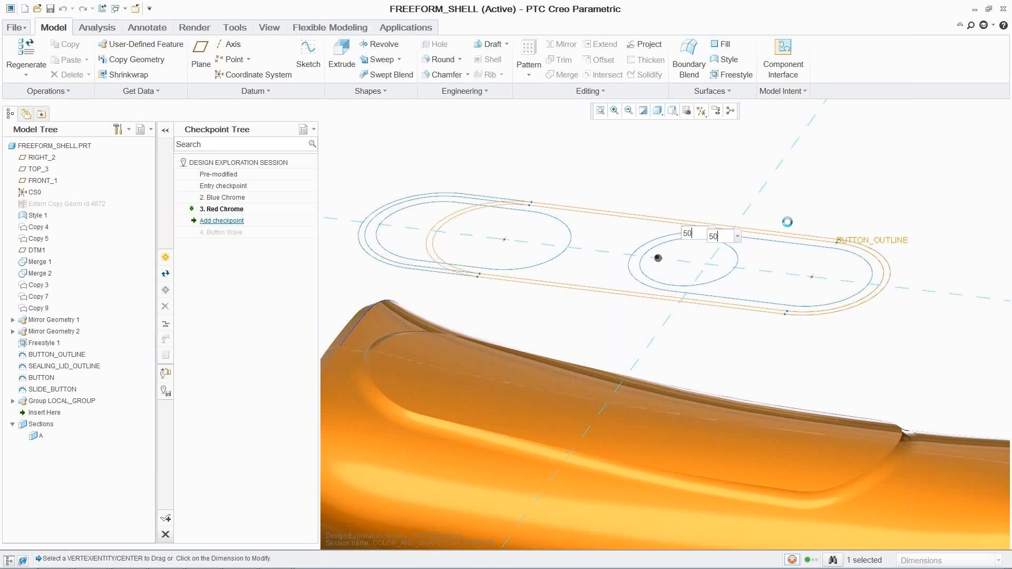
{"action": "double_click", "coordinate": [827, 194]}
{"action": "type", "text": "10"}
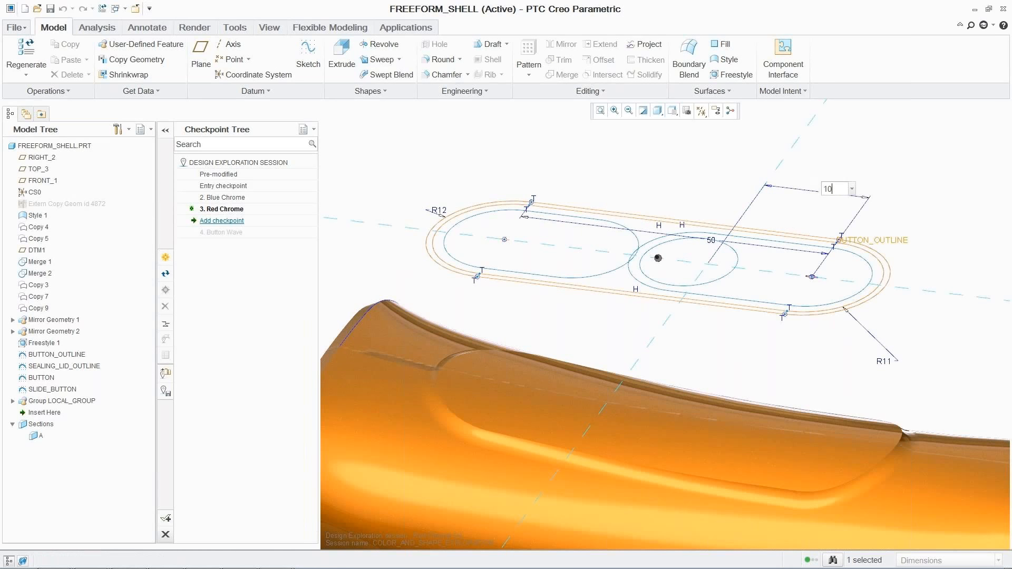
{"action": "key", "text": "Return"}
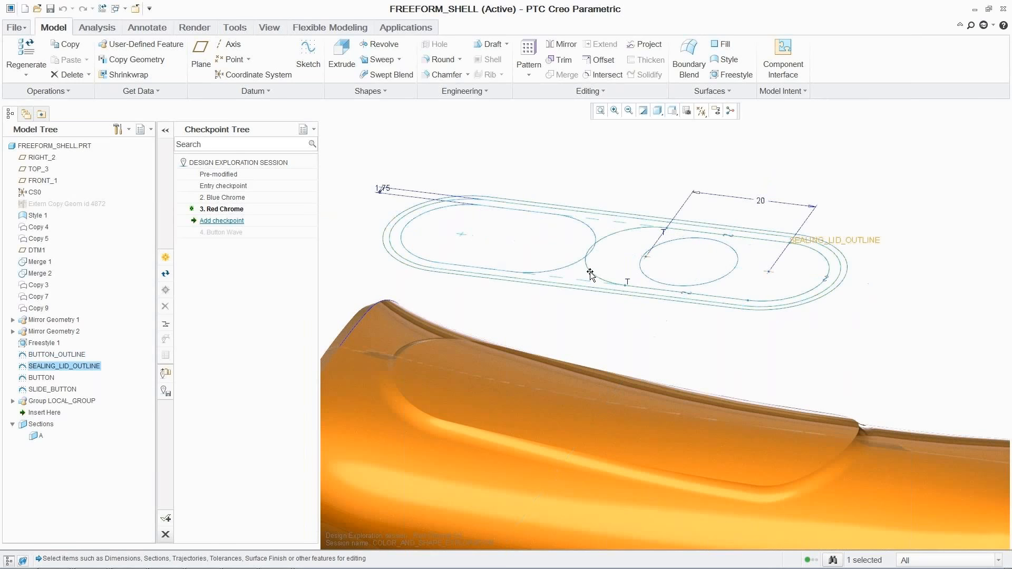
Set the SEALING_LID_OUTLINE sketch's arc-center distance to 5 and the BUTTON circle's offset from the crosswise reference to -7.5
{"action": "double_click", "coordinate": [761, 201]}
{"action": "type", "text": "5"}
{"action": "key", "text": "Return"}
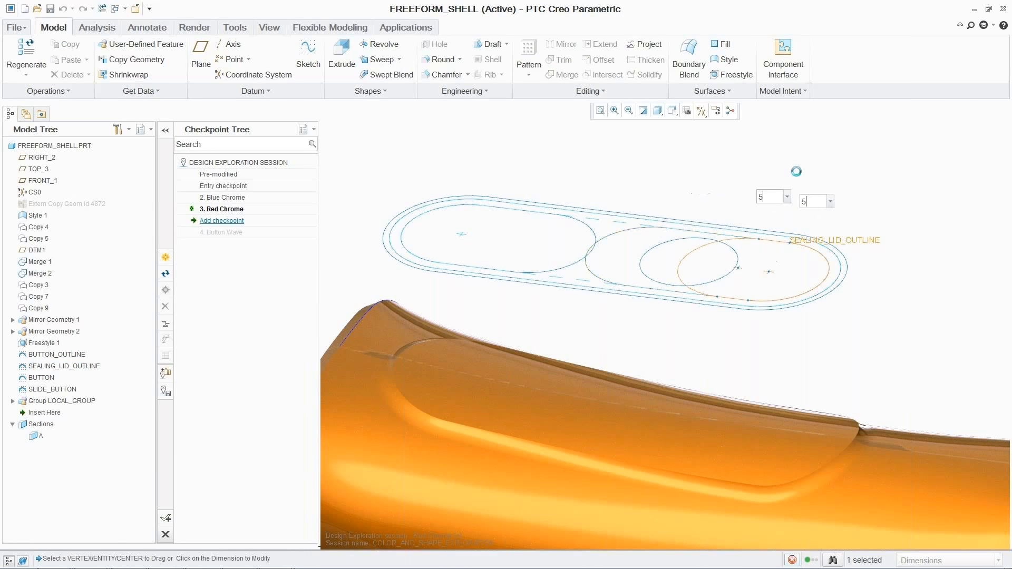
{"action": "double_click", "coordinate": [653, 248]}
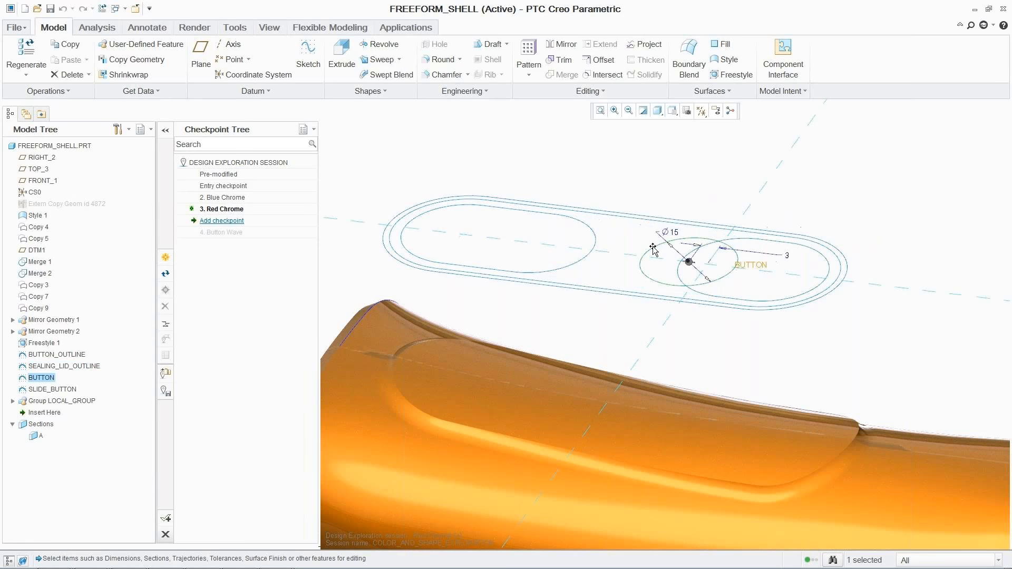
{"action": "double_click", "coordinate": [794, 252]}
{"action": "type", "text": "-7.5"}
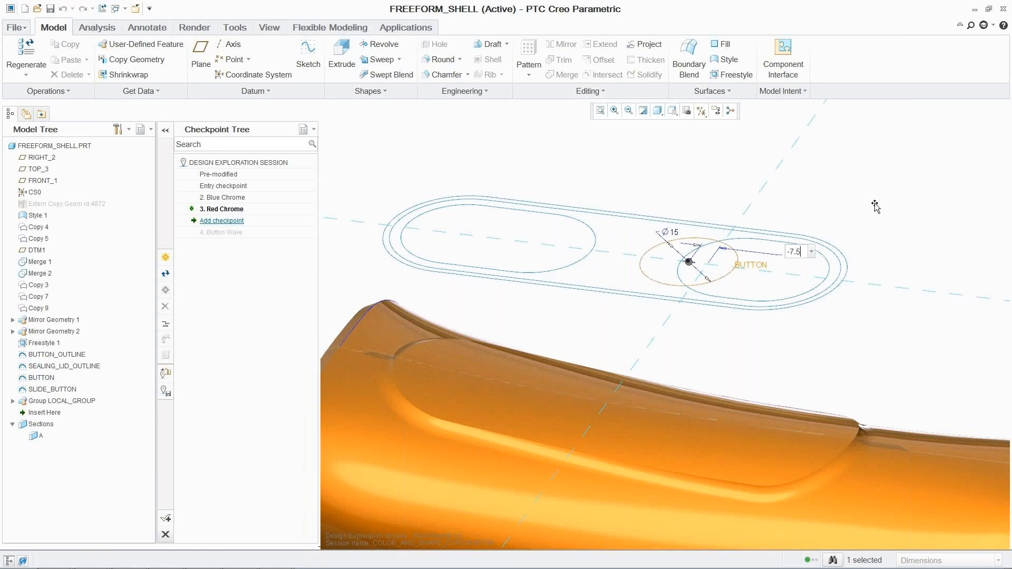
{"action": "key", "text": "Return"}
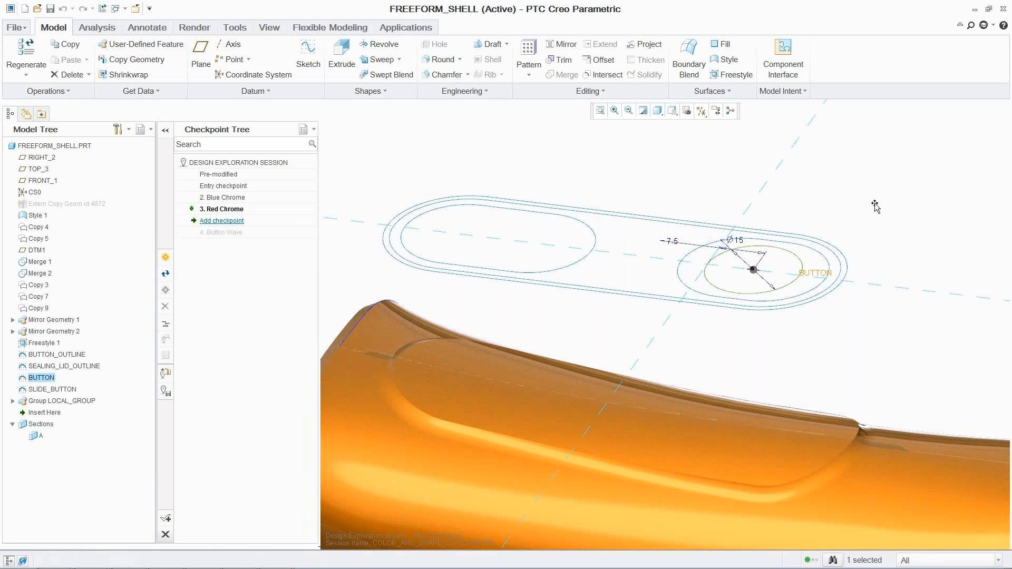
Return to the OUTSIDE_SHELL assembly and regenerate it with the edited shell sketches
{"action": "key", "text": "ctrl+d"}
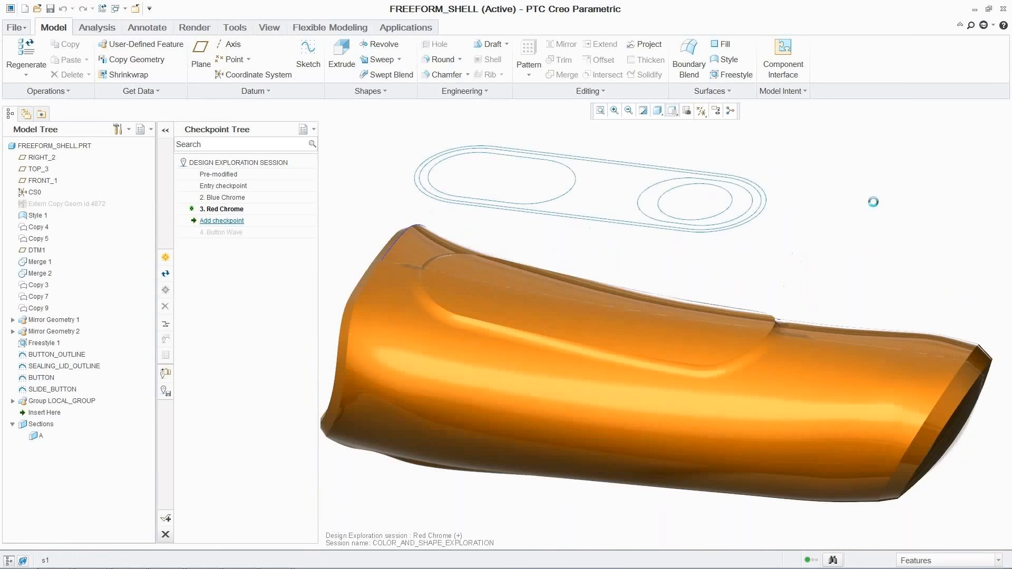
{"action": "left_click", "coordinate": [136, 9]}
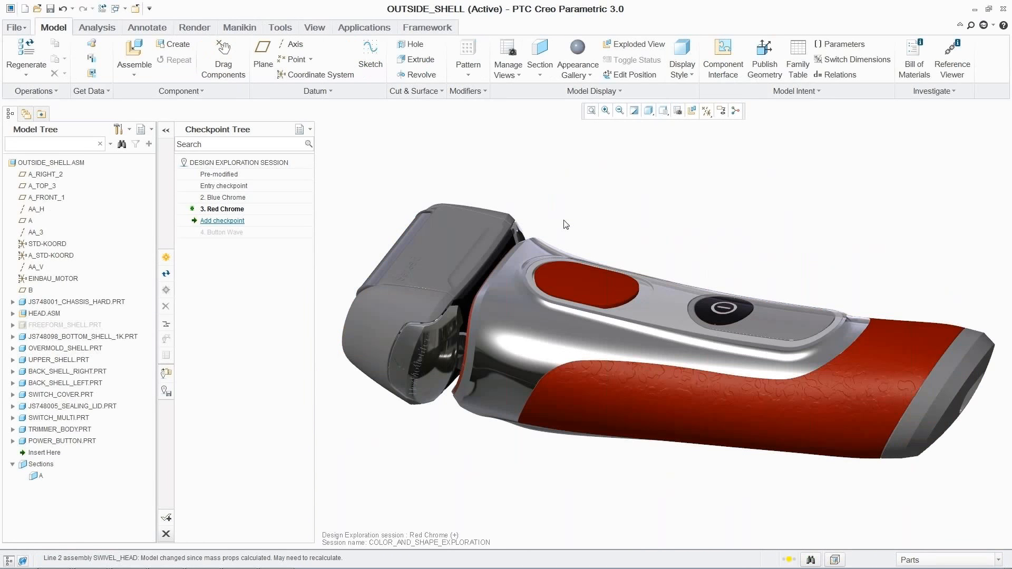
{"action": "key", "text": "ctrl+g"}
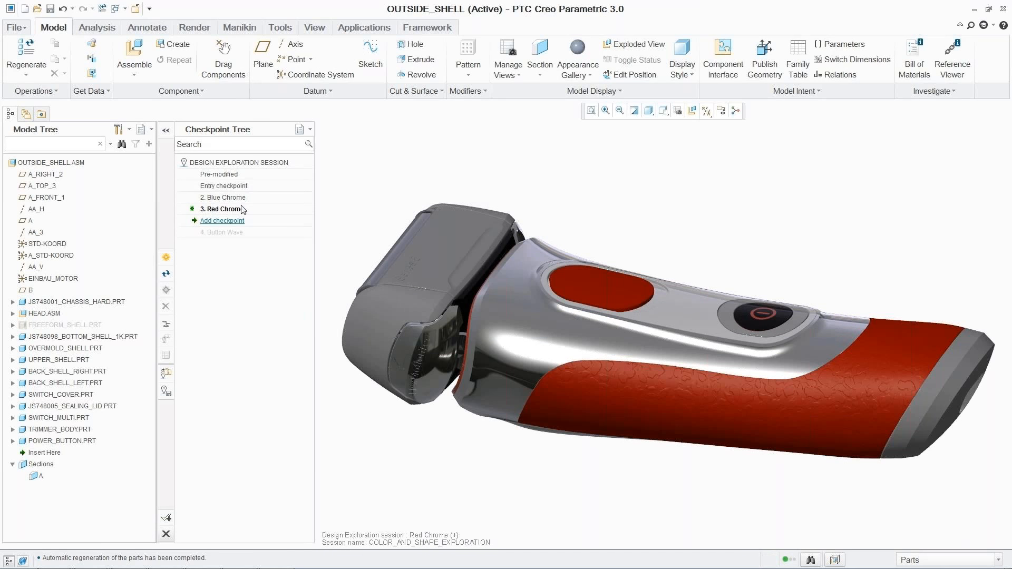
Add a checkpoint named "Button Position" with the keywords "Button Position"
{"action": "left_click", "coordinate": [166, 258]}
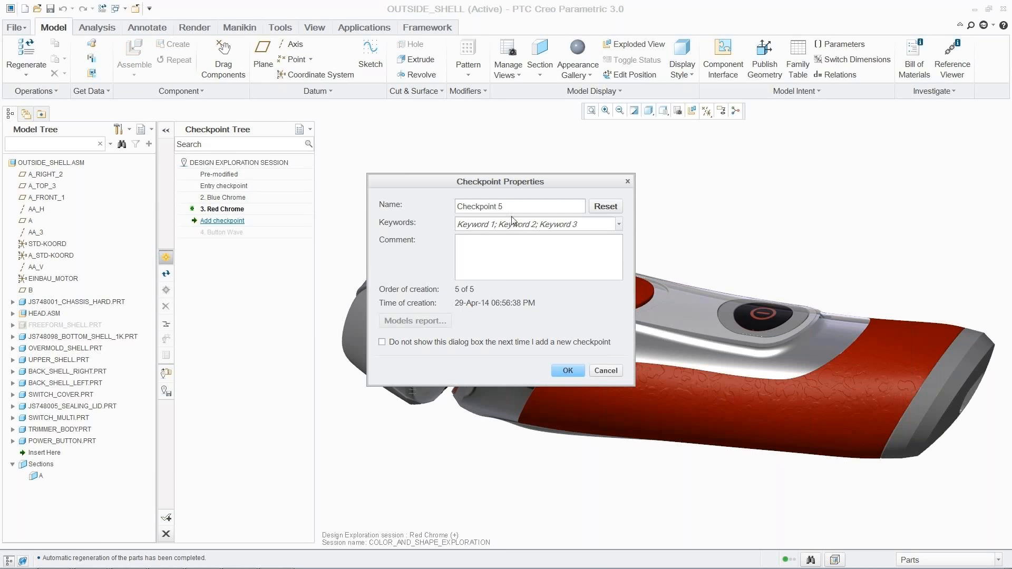
{"action": "triple_click", "coordinate": [521, 208]}
{"action": "key", "text": "BackSpace"}
{"action": "type", "text": "Button Position"}
{"action": "left_click", "coordinate": [538, 222]}
{"action": "type", "text": "Button "}
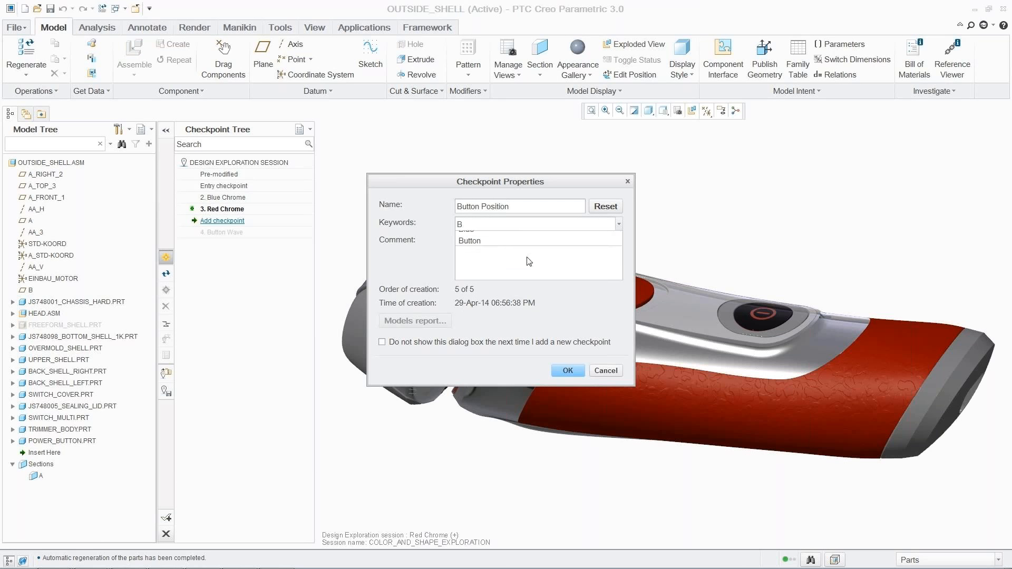
{"action": "type", "text": "Position"}
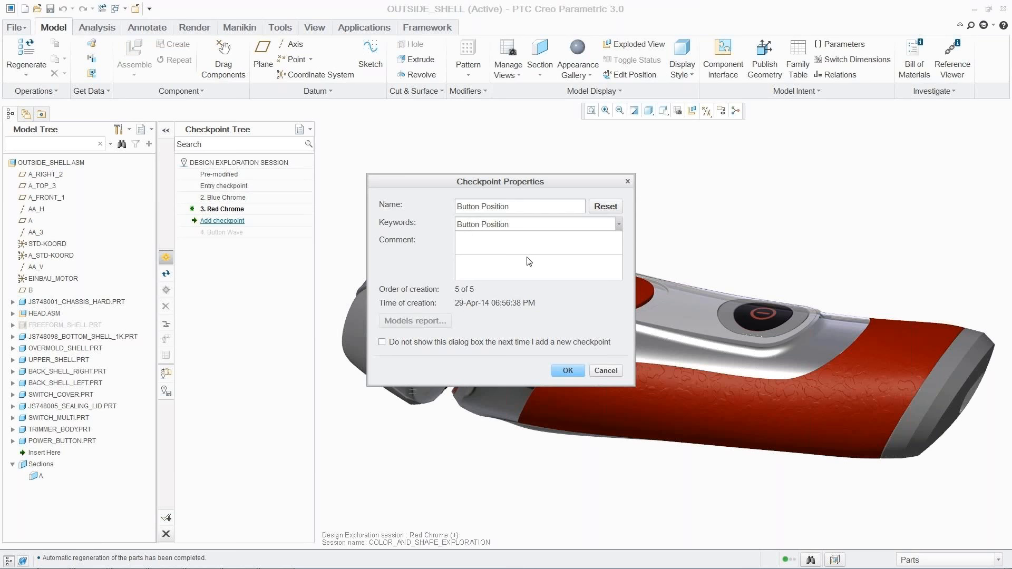
{"action": "left_click", "coordinate": [568, 371]}
{"action": "left_click", "coordinate": [568, 370]}
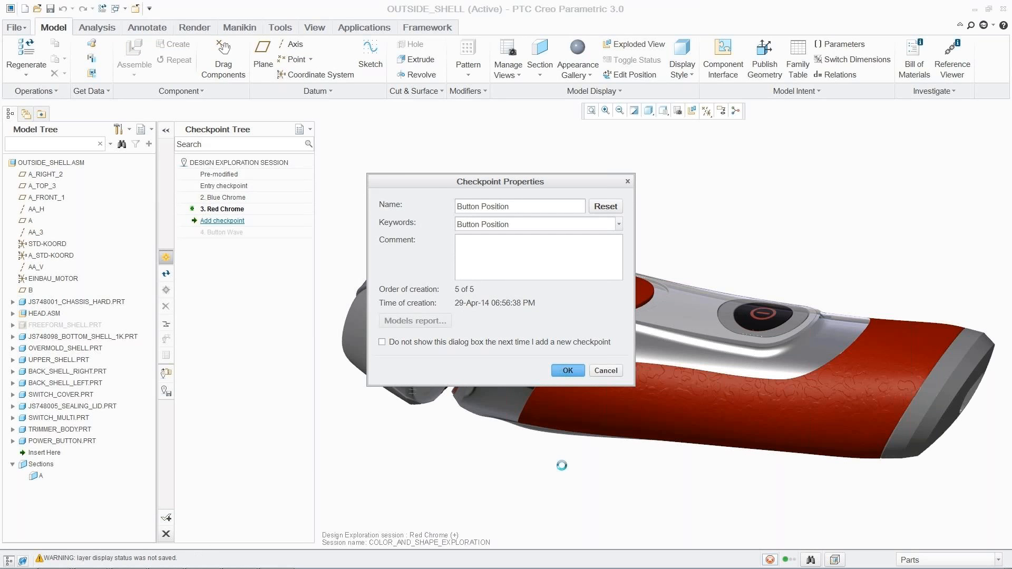
Switch the session to the Entry checkpoint and from there activate the Button Wave checkpoint
{"action": "left_click", "coordinate": [223, 185]}
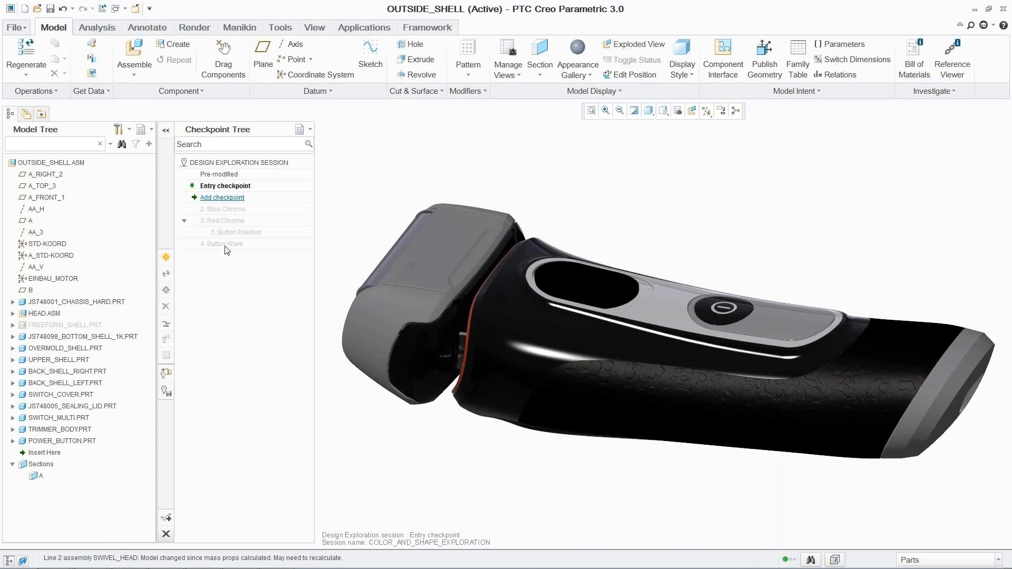
{"action": "left_click", "coordinate": [225, 244]}
{"action": "left_click", "coordinate": [166, 290]}
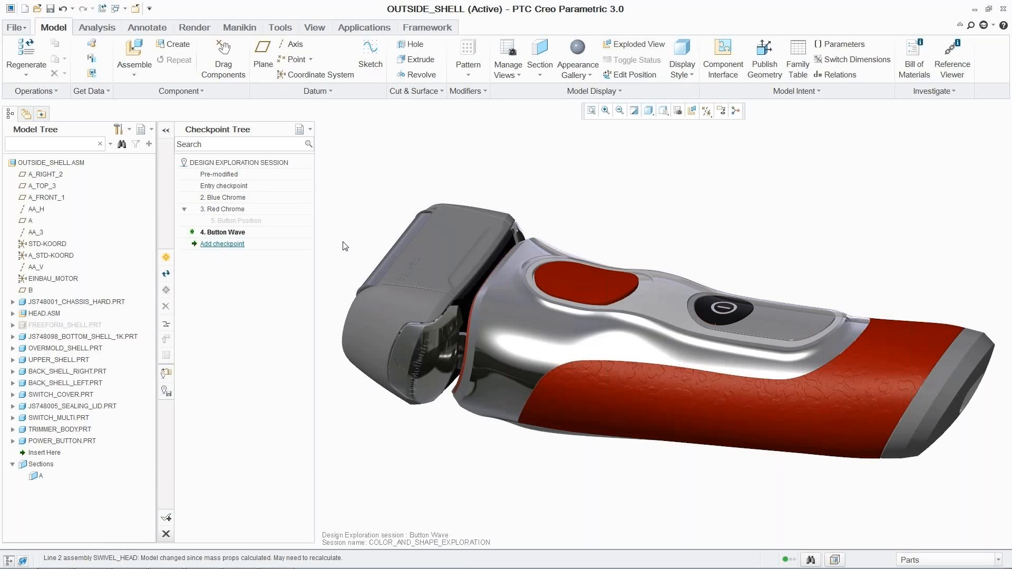
Suppress the SWITCH_MULTI.PRT component in the OUTSIDE_SHELL assembly
{"action": "left_click", "coordinate": [52, 419]}
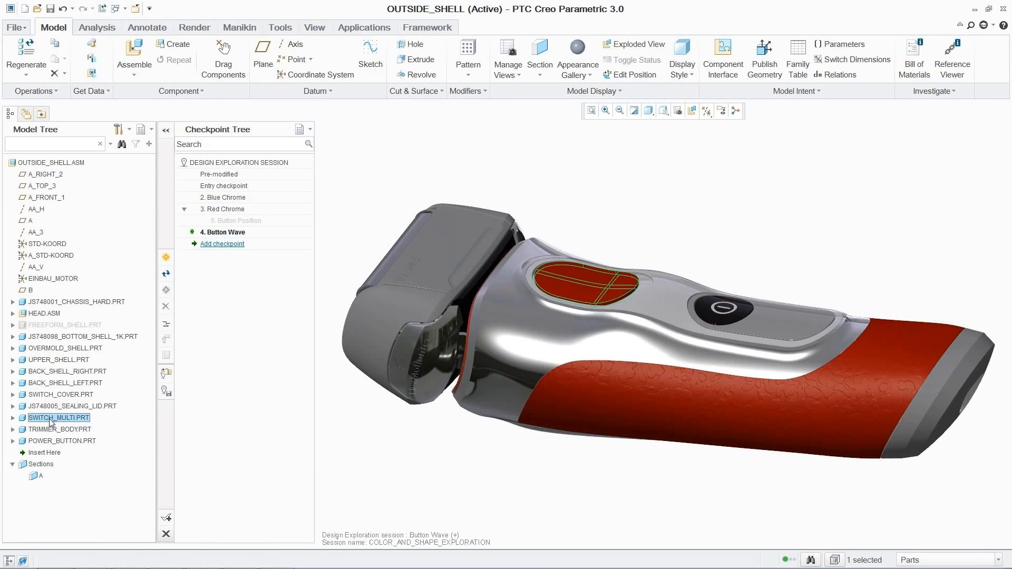
{"action": "right_click", "coordinate": [51, 419]}
{"action": "left_click", "coordinate": [84, 179]}
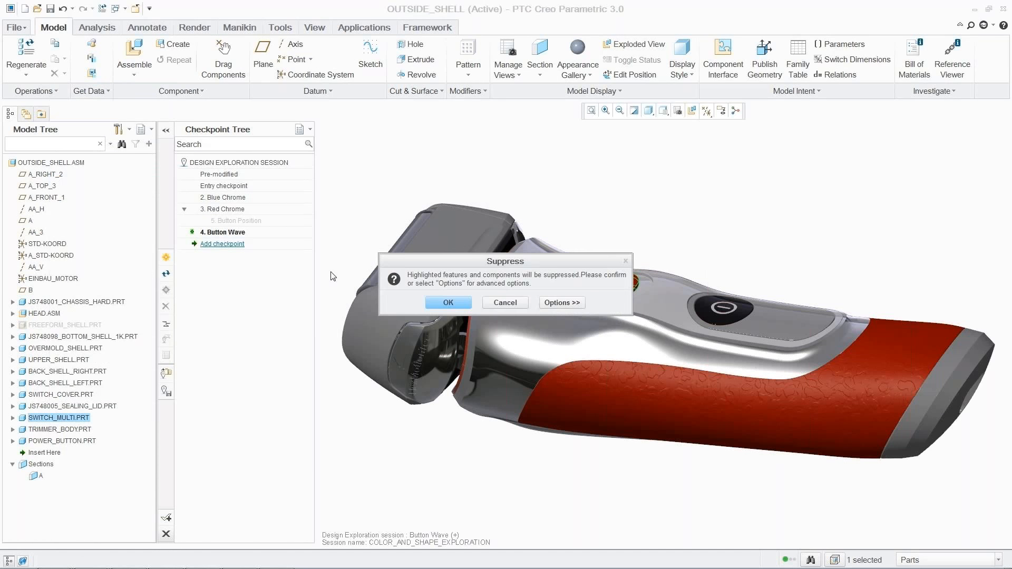
{"action": "left_click", "coordinate": [447, 300]}
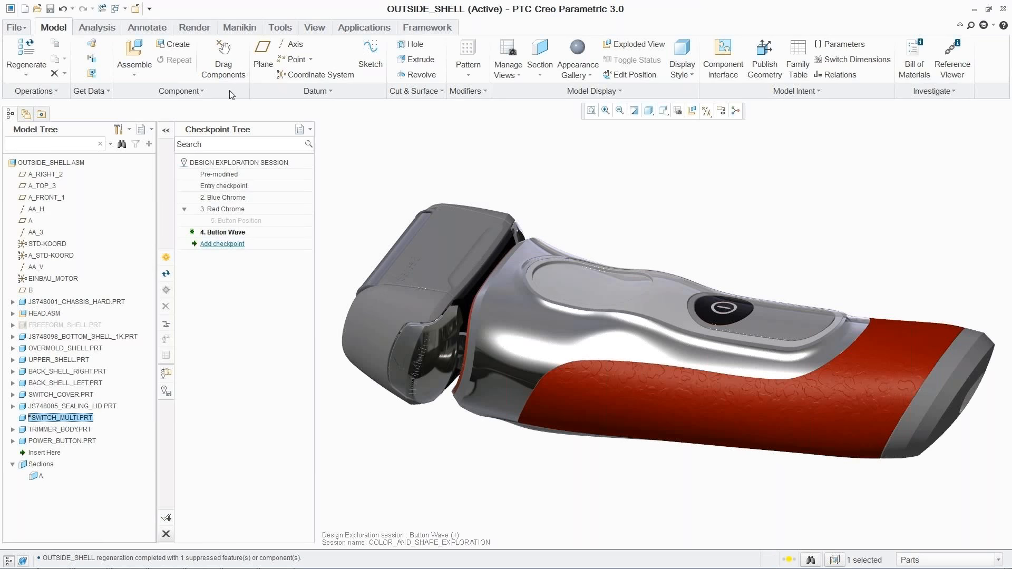
Assemble alt_switch.prt into the wavy button recess and accept its placement
{"action": "left_click", "coordinate": [133, 49]}
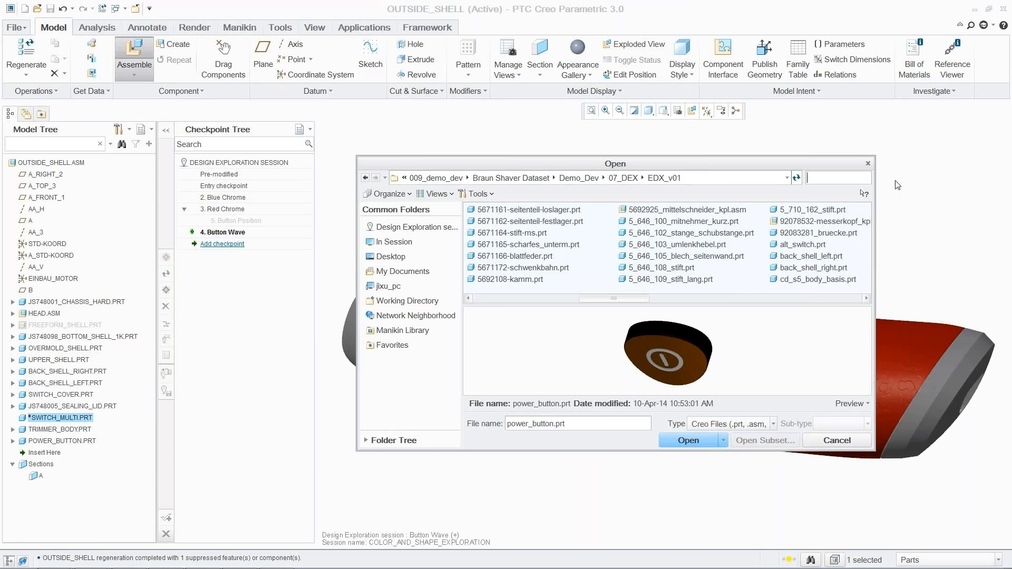
{"action": "type", "text": "alt"}
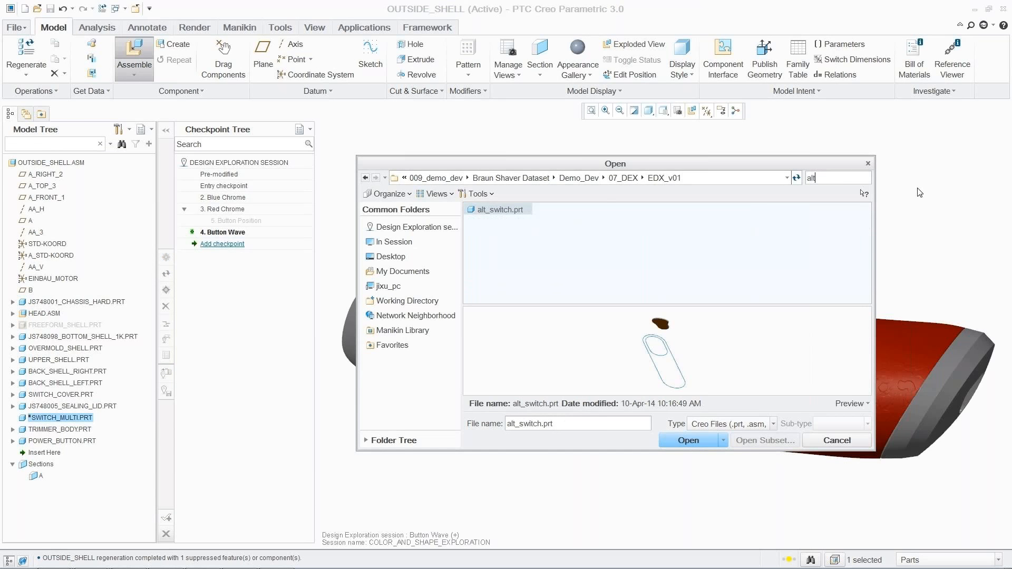
{"action": "left_click", "coordinate": [688, 441]}
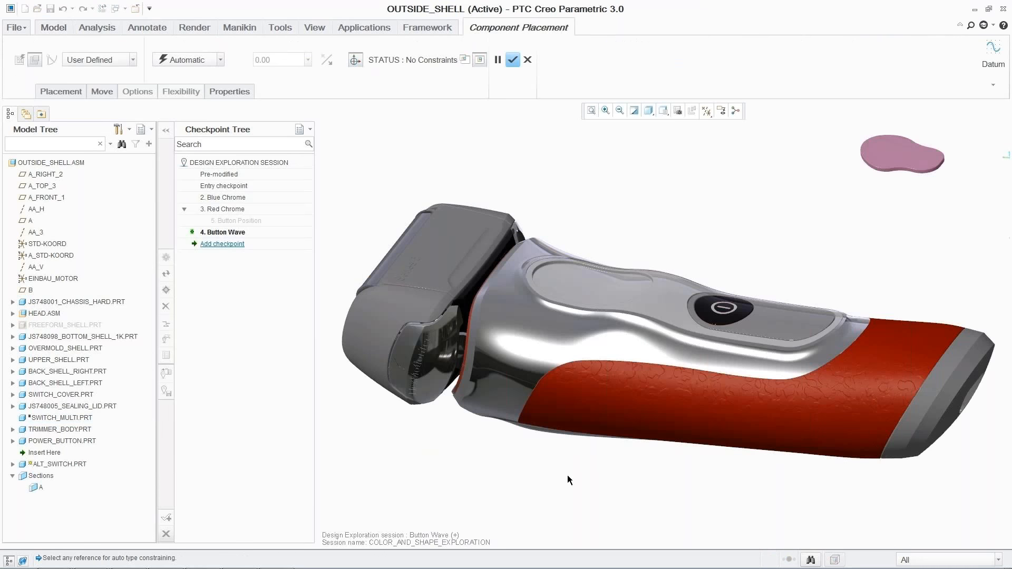
{"action": "left_click", "coordinate": [219, 61]}
{"action": "left_click_drag", "start_coordinate": [220, 82], "coordinate": [220, 103]}
{"action": "left_click", "coordinate": [189, 108]}
{"action": "left_click", "coordinate": [522, 60]}
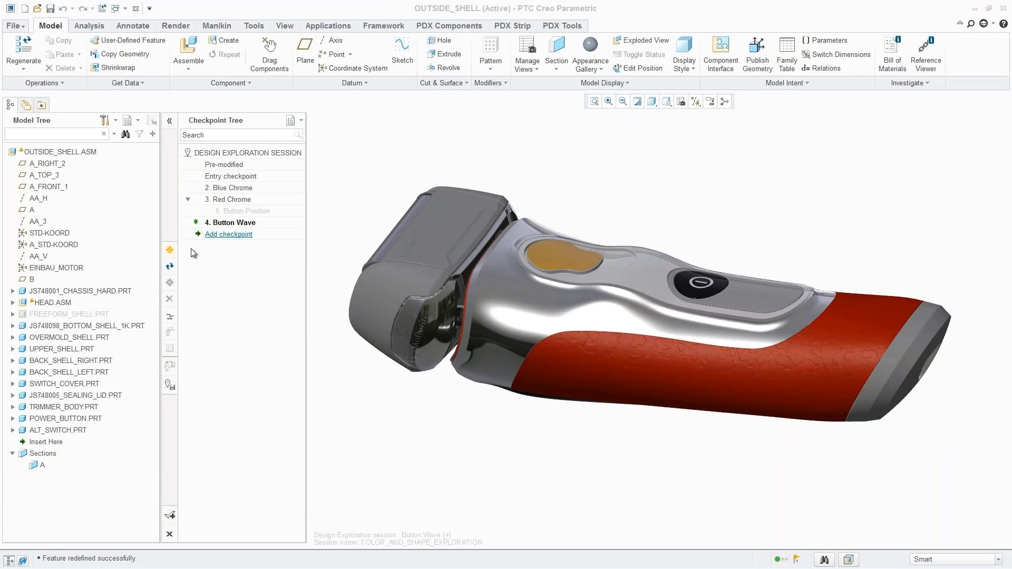
Add a checkpoint named "new button" for the replaced switch
{"action": "left_click", "coordinate": [168, 252]}
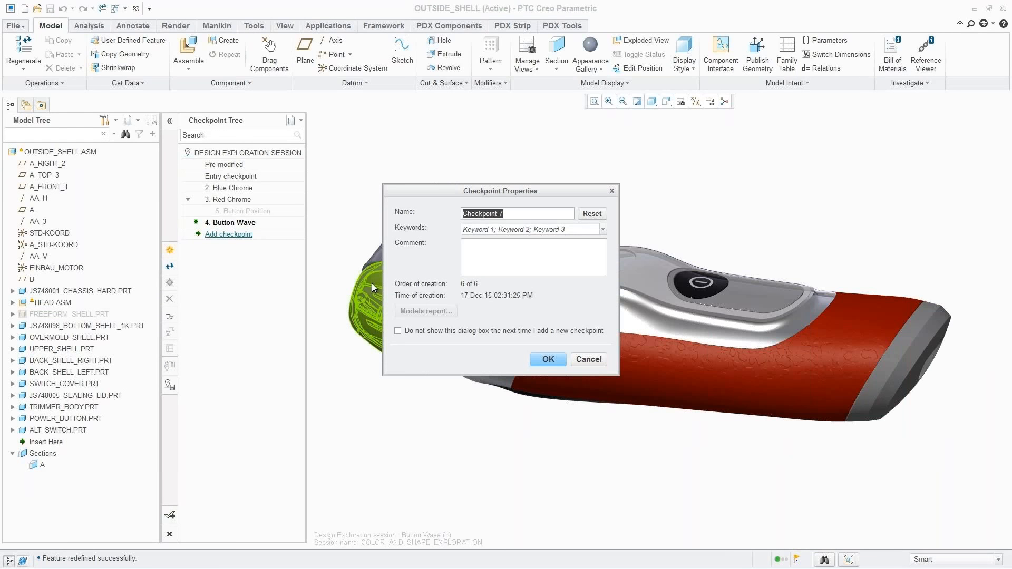
{"action": "type", "text": "new bu"}
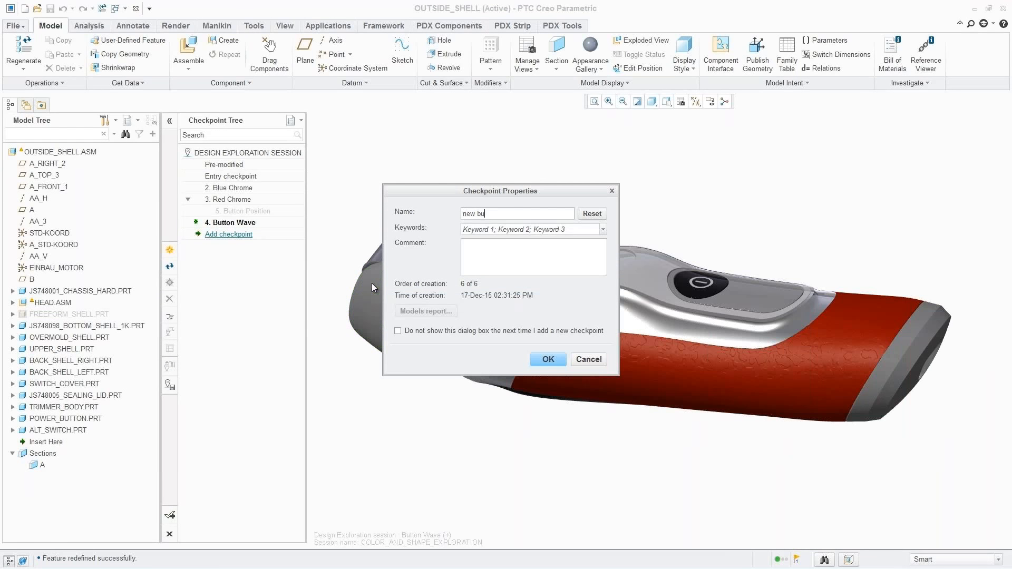
{"action": "type", "text": "tton"}
{"action": "left_click", "coordinate": [548, 359]}
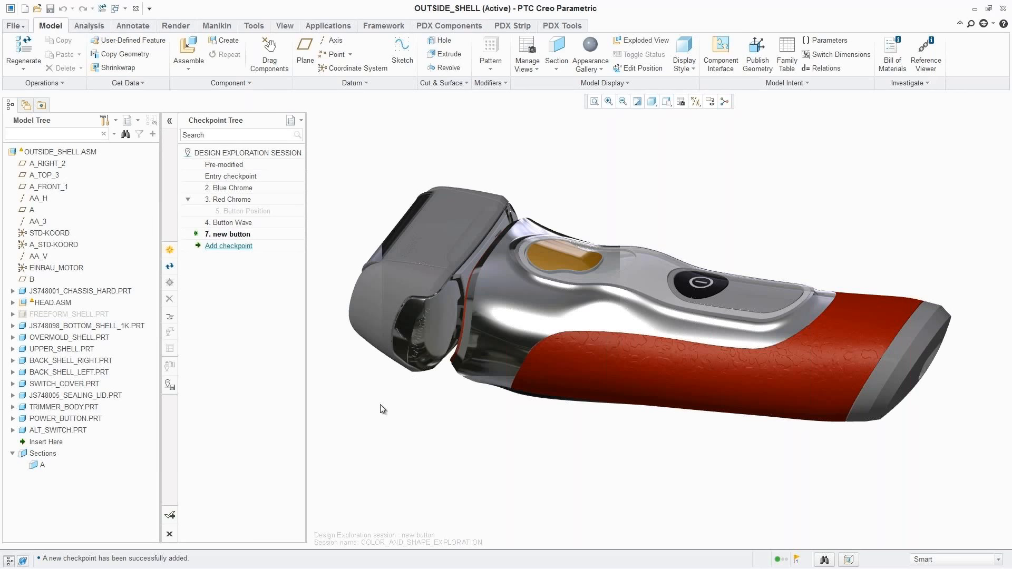
Save a copy of the design exploration session as color_and_shape_exploration.tmu in the Demo folder
{"action": "left_click", "coordinate": [170, 390]}
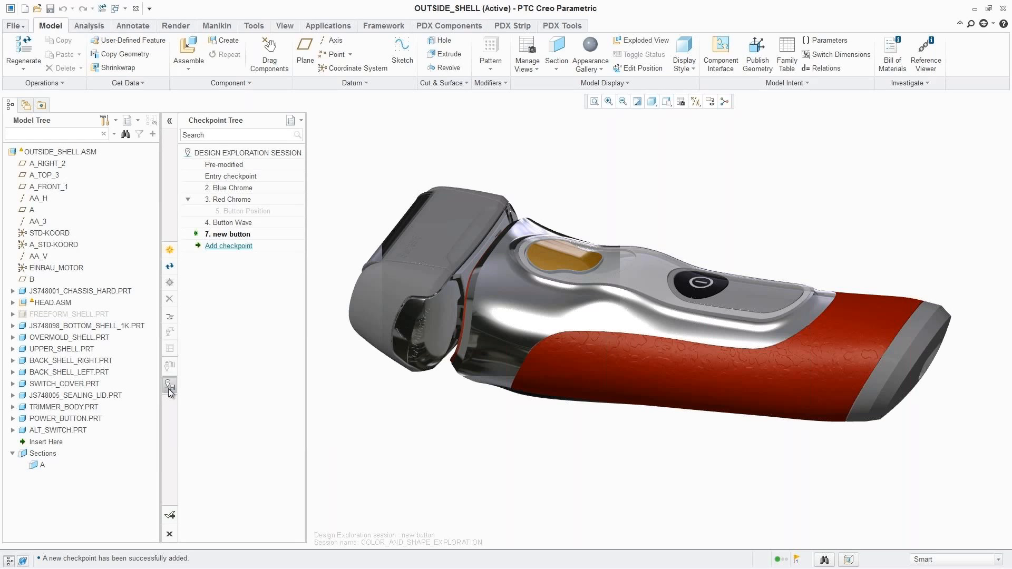
{"action": "left_click", "coordinate": [170, 388]}
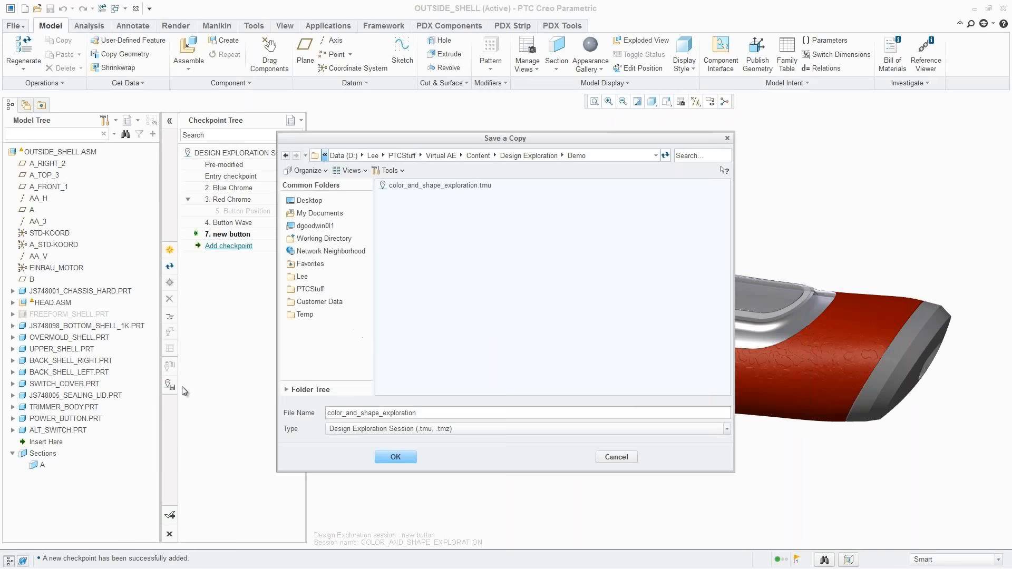
{"action": "left_click", "coordinate": [389, 459]}
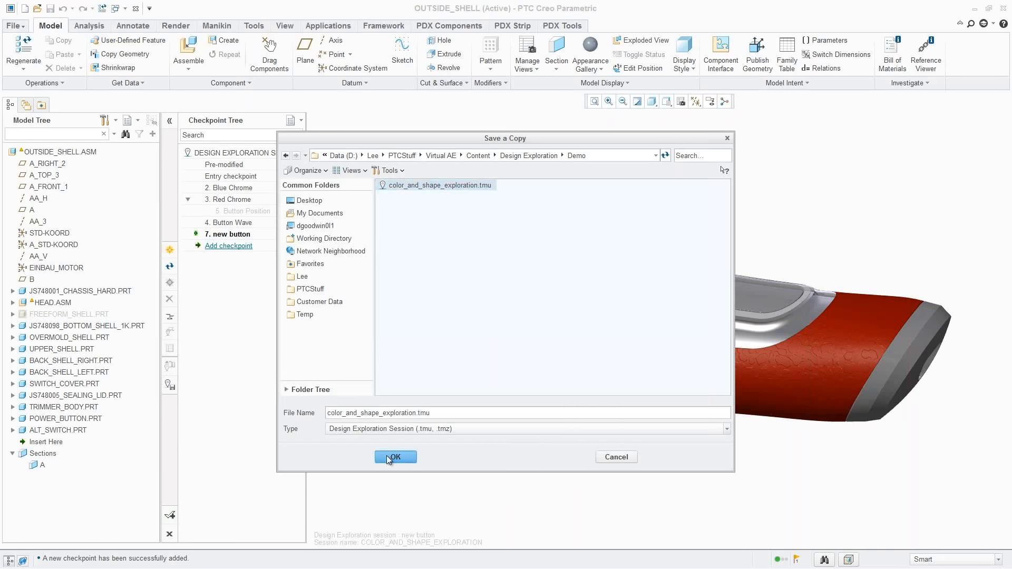
{"action": "left_click", "coordinate": [584, 311]}
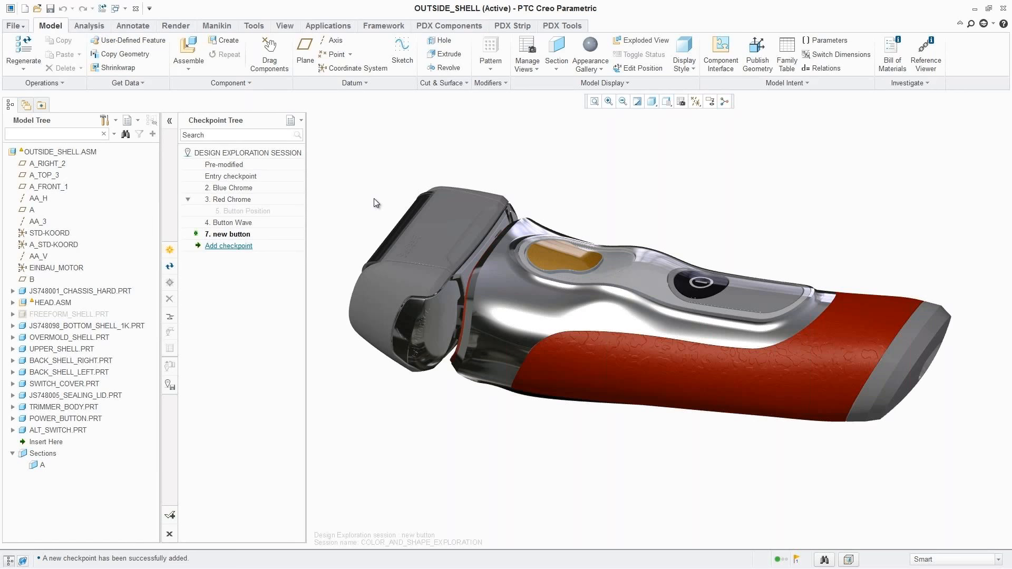
{"action": "left_click", "coordinate": [171, 515]}
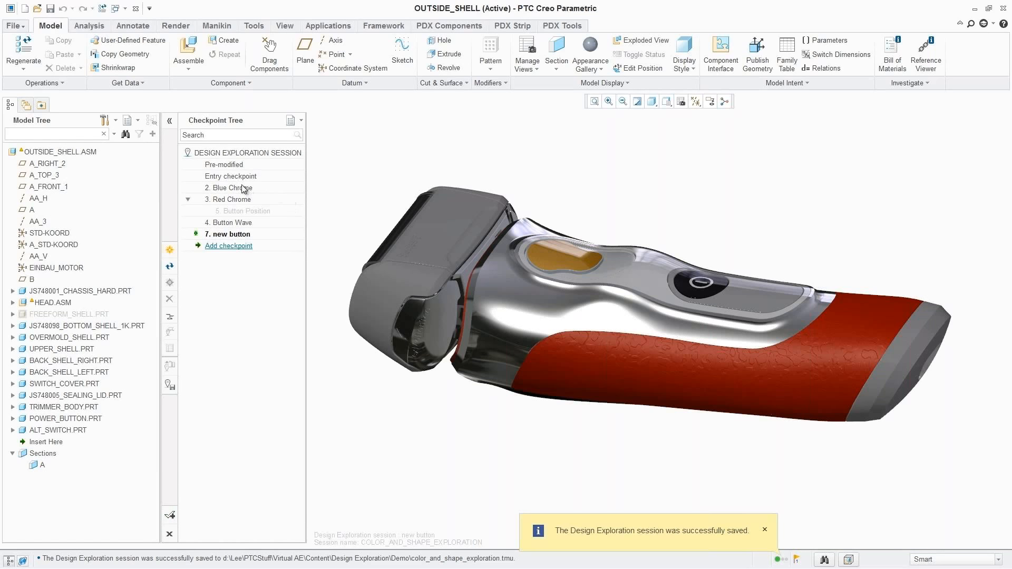
Restore the Entry checkpoint as the active state of the shaver assembly
{"action": "left_click", "coordinate": [221, 178]}
{"action": "right_click", "coordinate": [221, 179]}
{"action": "left_click", "coordinate": [264, 187]}
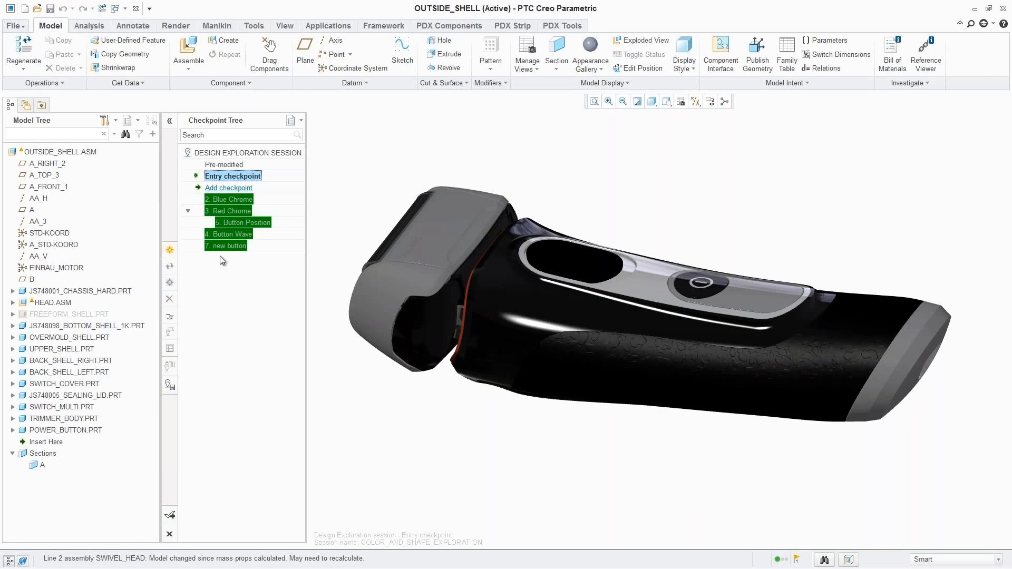
Make the Blue Chrome checkpoint active and accept the design exploration session with it, saving the session as well
{"action": "left_click", "coordinate": [226, 199]}
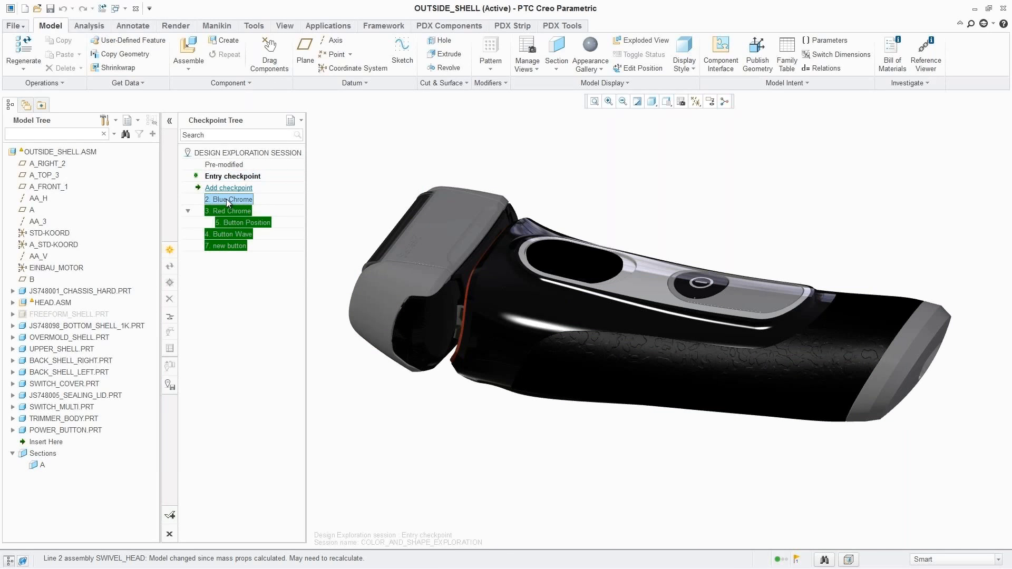
{"action": "right_click", "coordinate": [226, 198]}
{"action": "left_click", "coordinate": [257, 210]}
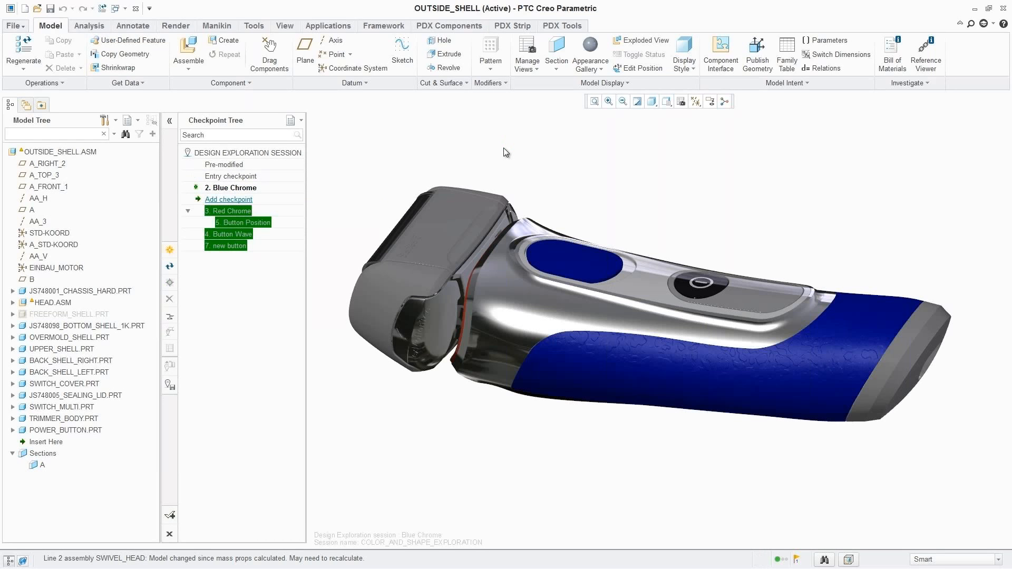
{"action": "left_click", "coordinate": [170, 516]}
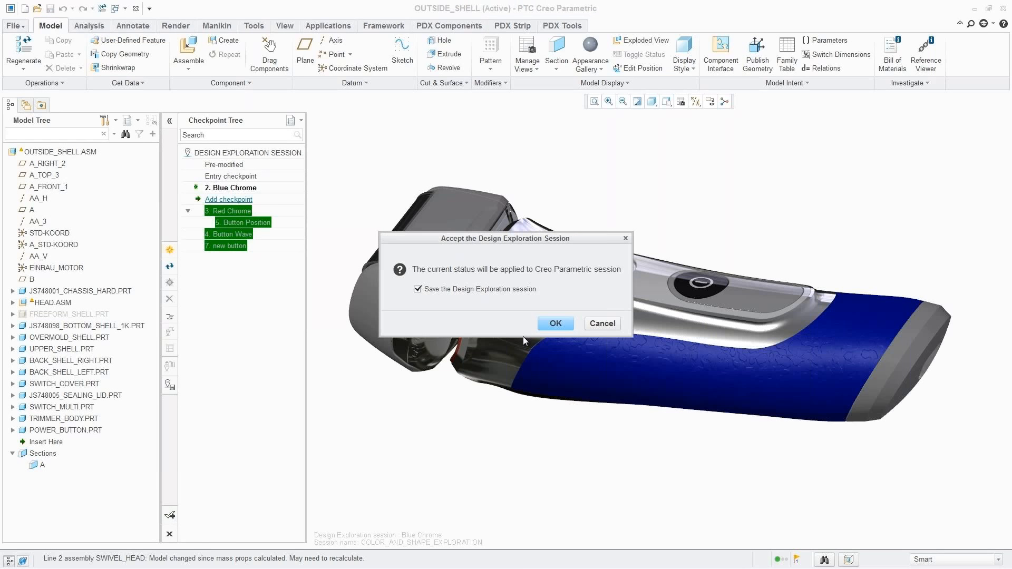
{"action": "left_click", "coordinate": [553, 323]}
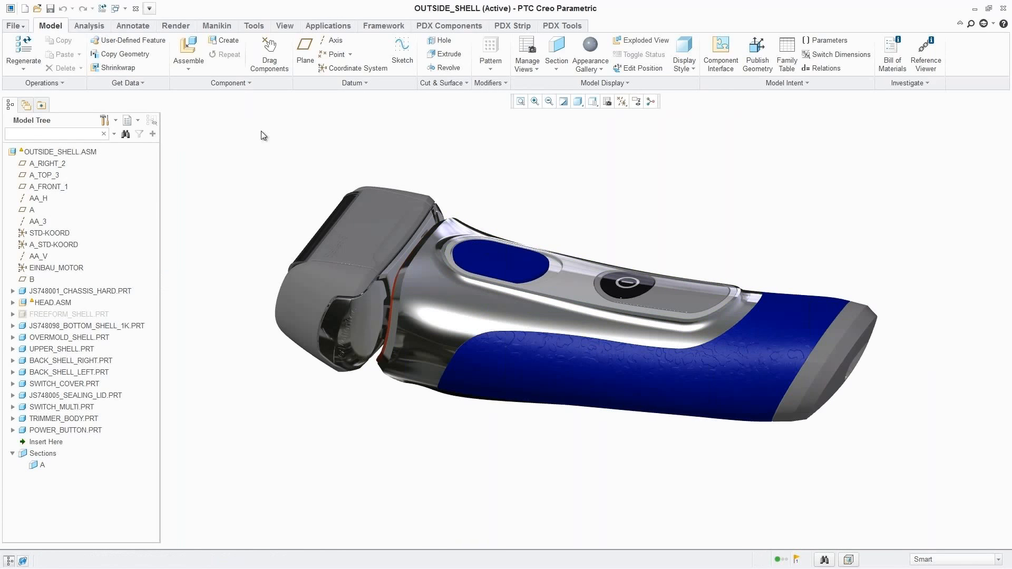
{"action": "middle_click_drag", "start_coordinate": [576, 216], "coordinate": [579, 159], "text": "ctrl"}
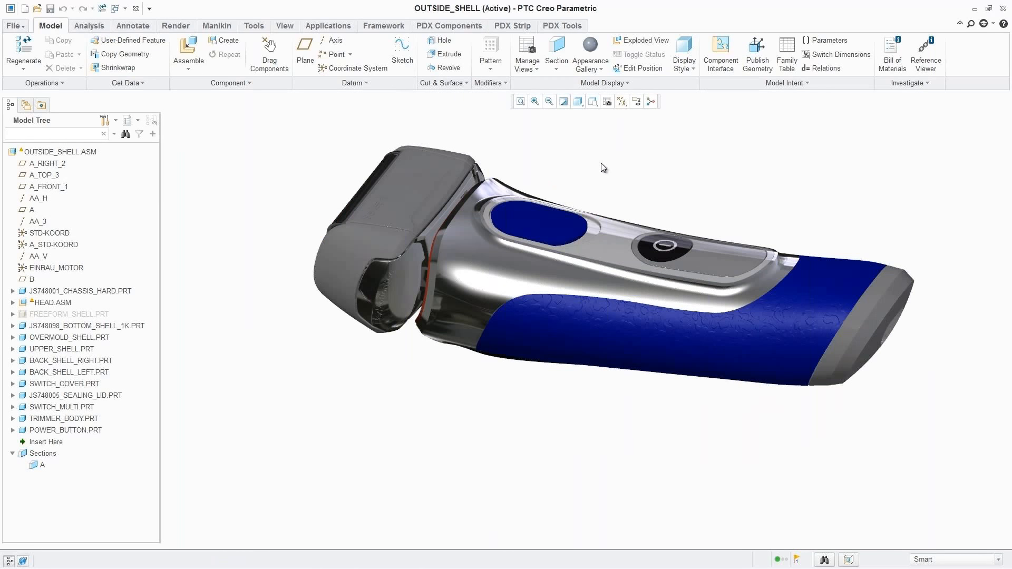
{"action": "left_click", "coordinate": [16, 27]}
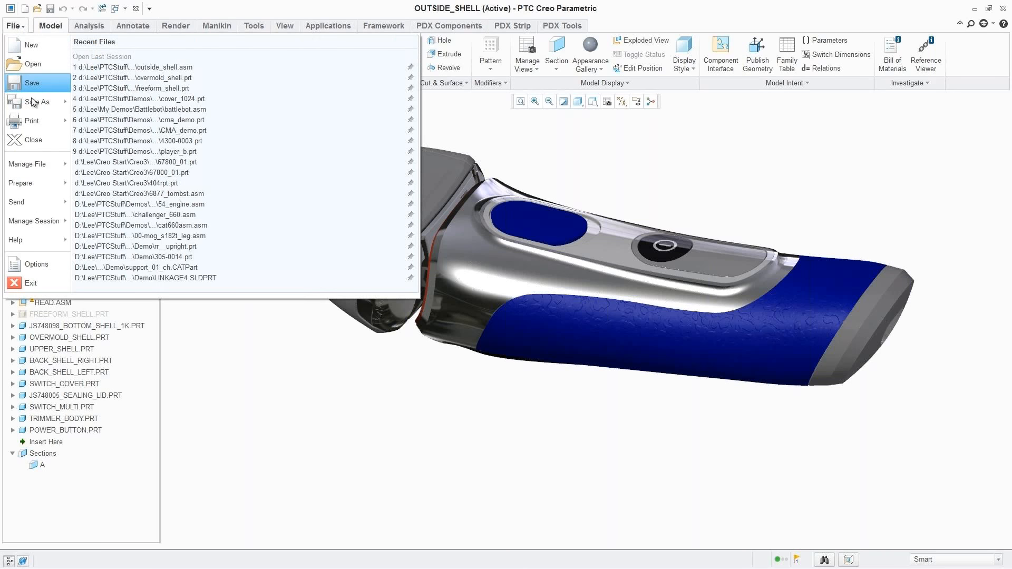
{"action": "mouse_move", "coordinate": [46, 223]}
{"action": "mouse_move", "coordinate": [293, 208]}
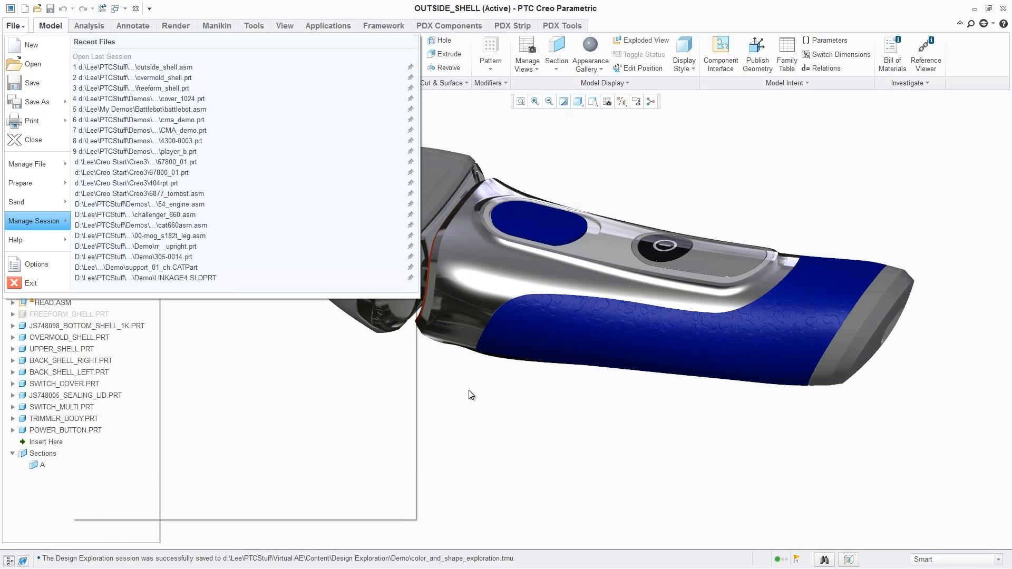
{"action": "left_click", "coordinate": [471, 394]}
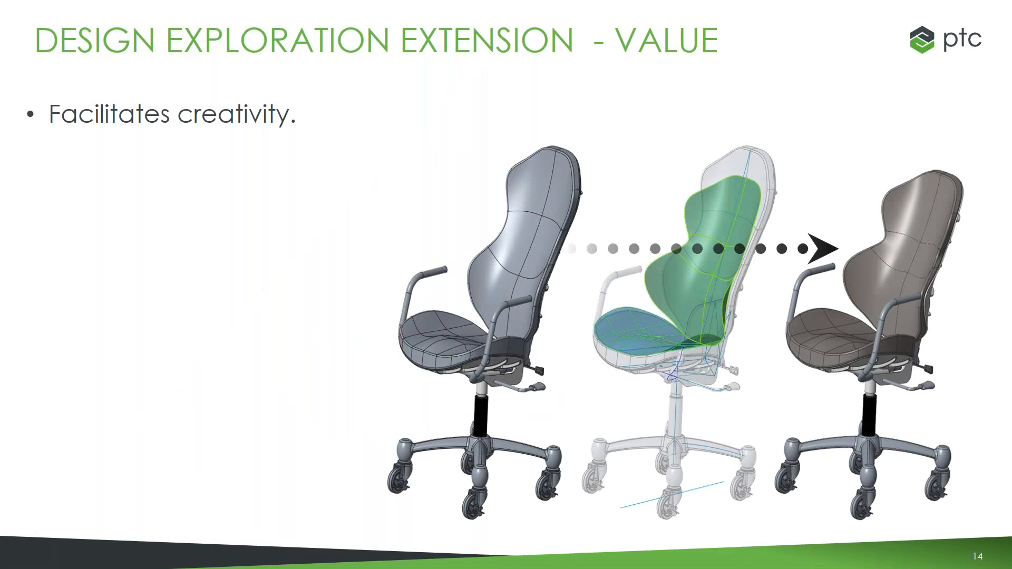
{"action": "key", "text": "Right"}
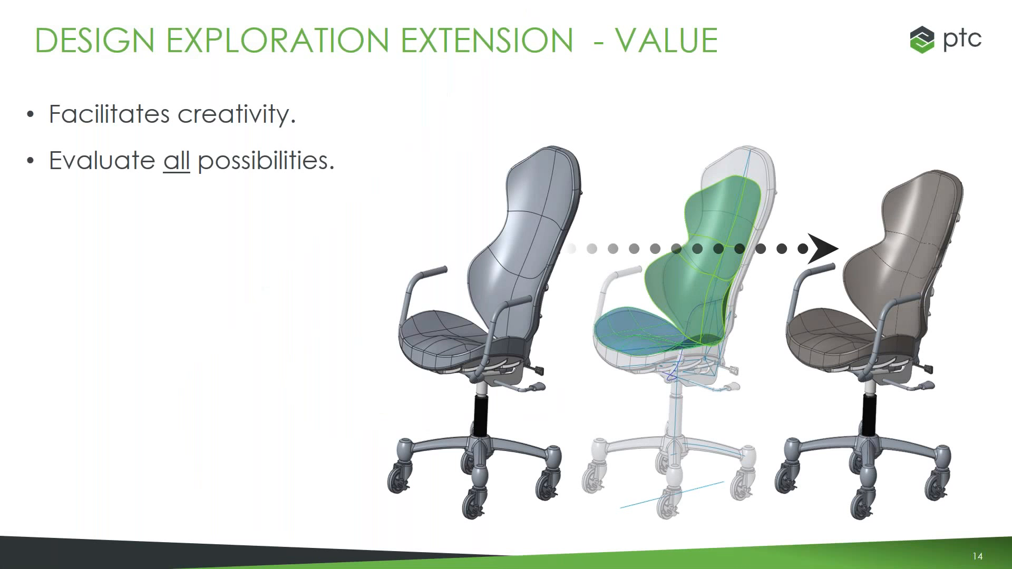